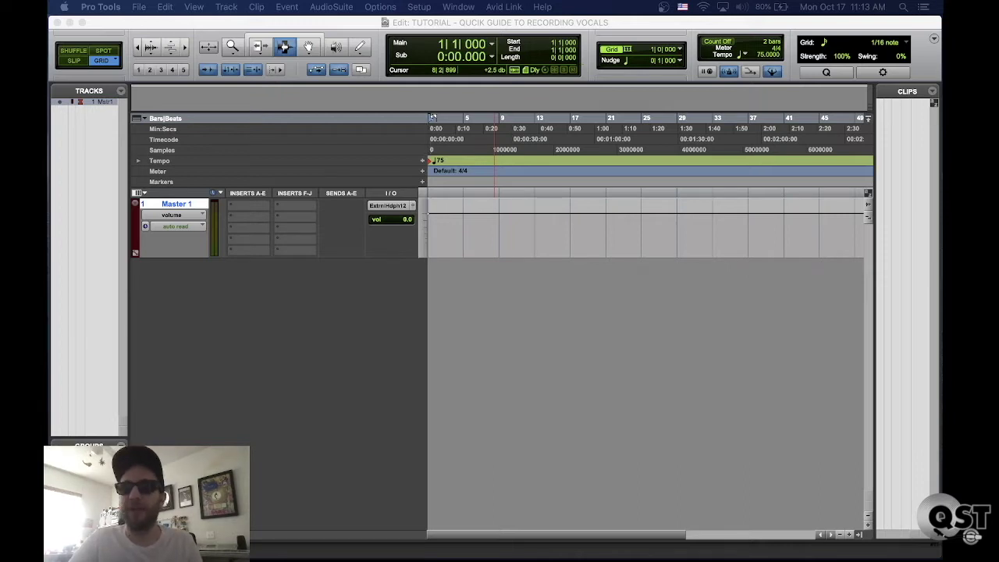
Create 25 mono audio tracks and one stereo Aux Input track
key(super+shift+n)
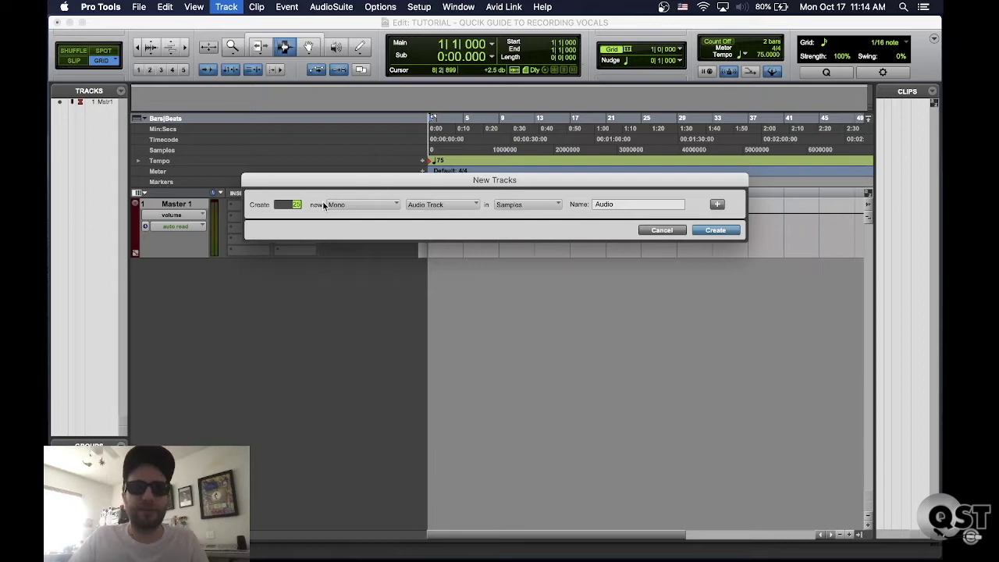
key(super+shift+Down)
click(264, 226)
click(261, 245)
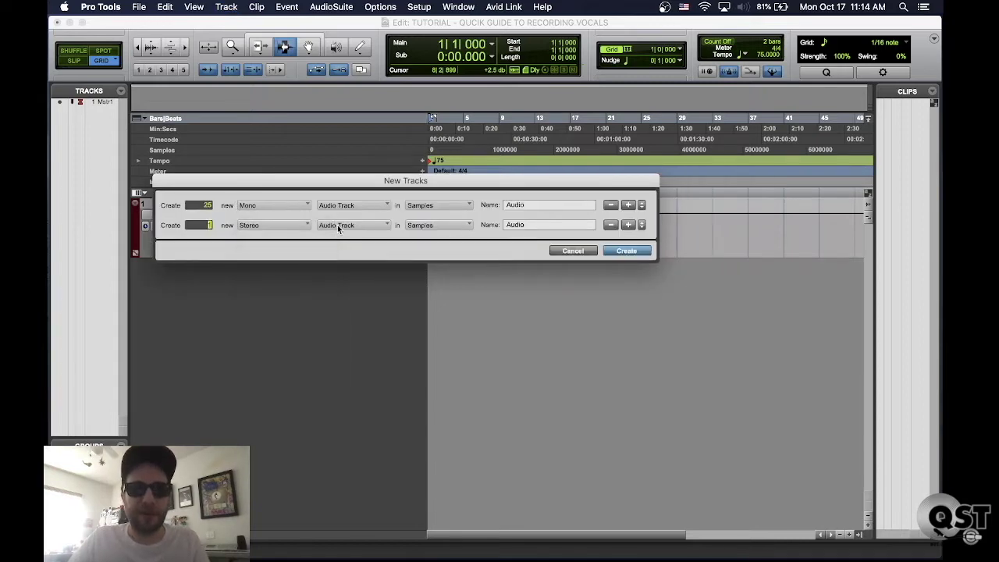
click(338, 226)
click(338, 238)
click(629, 253)
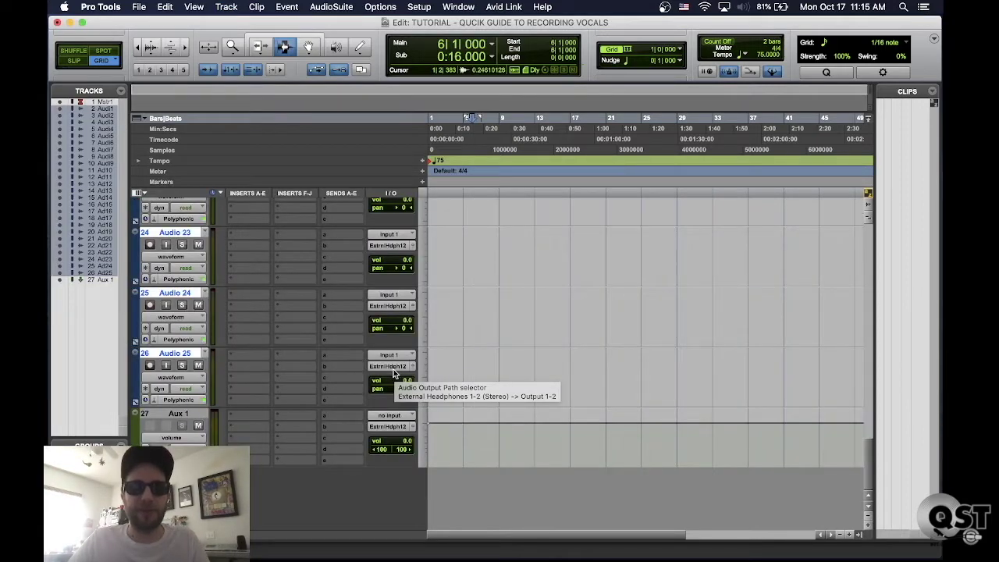
Route the output of all 25 audio tracks to Bus 147-148 and set the same bus as the Aux 1 input
click(395, 366)
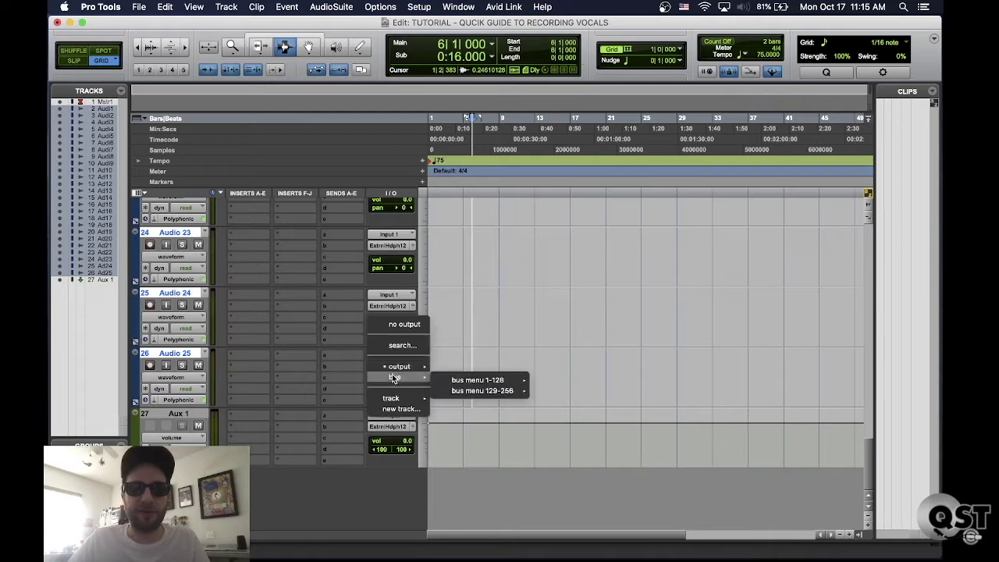
alt+shift+click(546, 437)
click(389, 415)
mouse_move(398, 428)
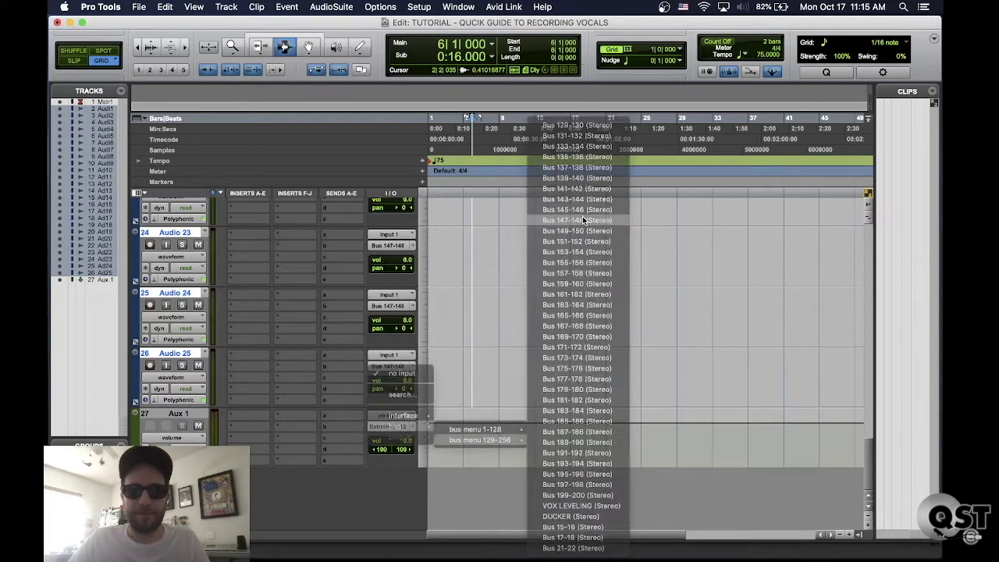
click(582, 216)
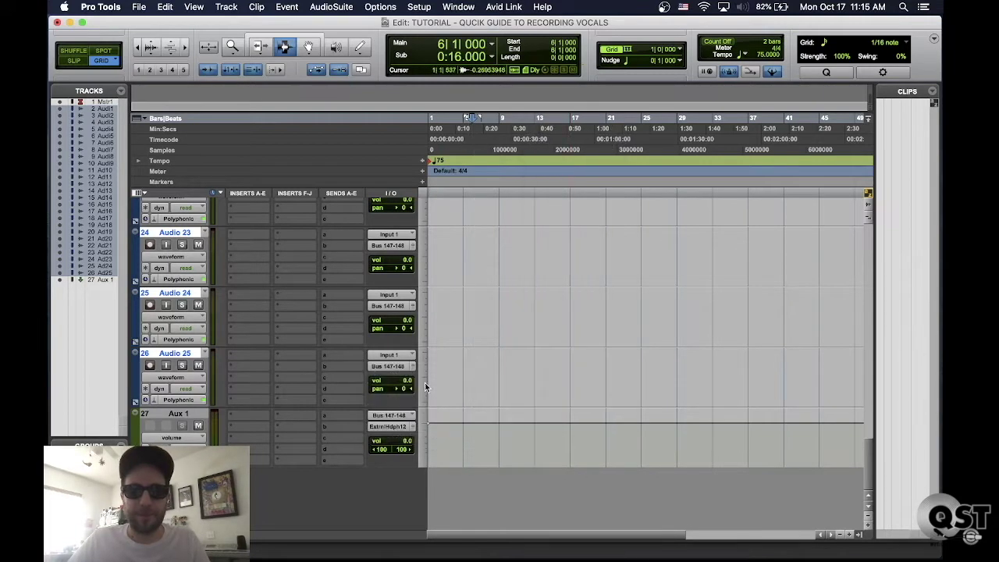
Rename the bus feeding Aux 1 as VOCALS
right_click(398, 416)
click(437, 441)
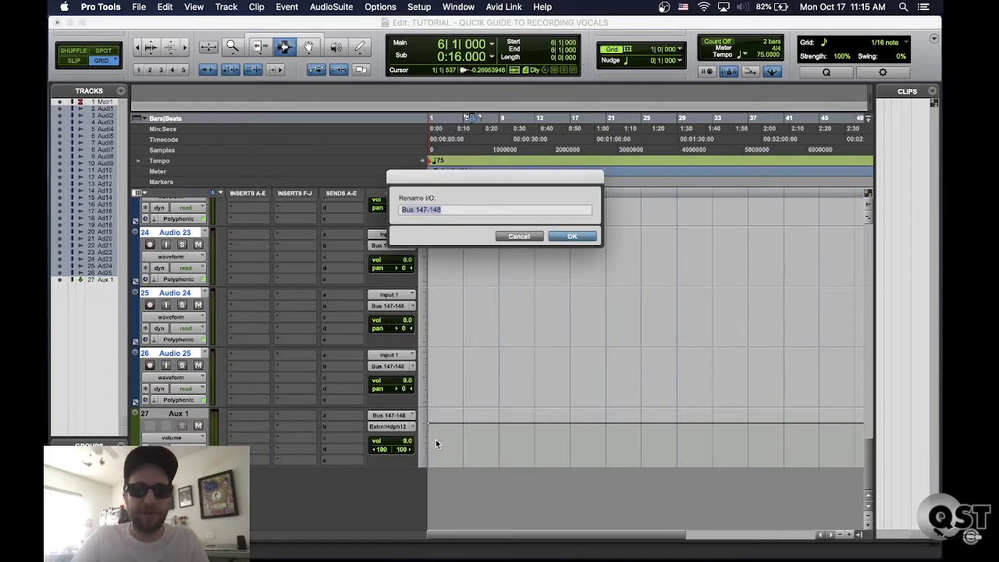
text(VOCALS)
key(Return)
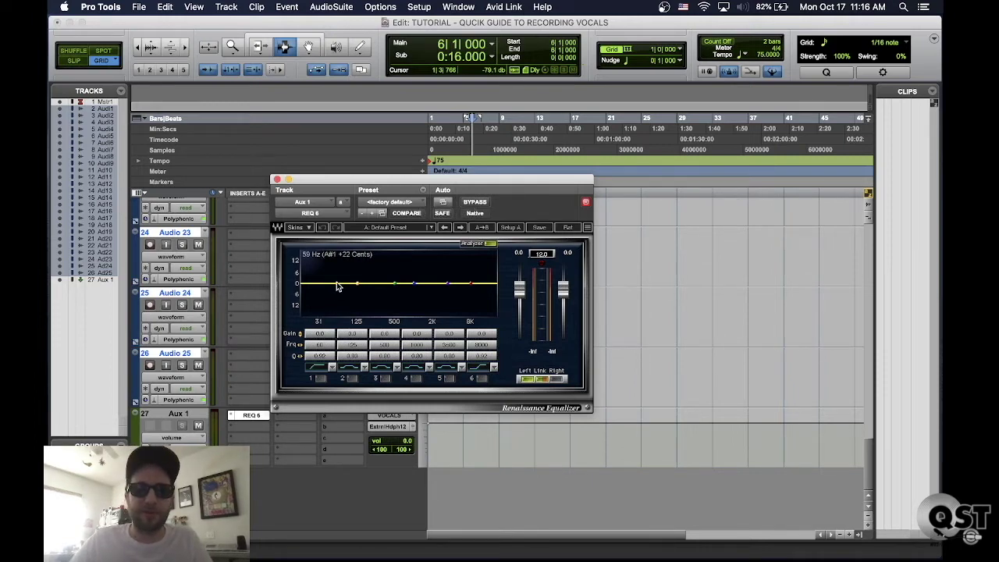
Insert REQ 6 and RVox on Aux 1, raising the EQ's low-band frequency and setting RVox compression to -6.9, gain to -2.0 and gate to -44.0
drag(336, 283, 369, 283)
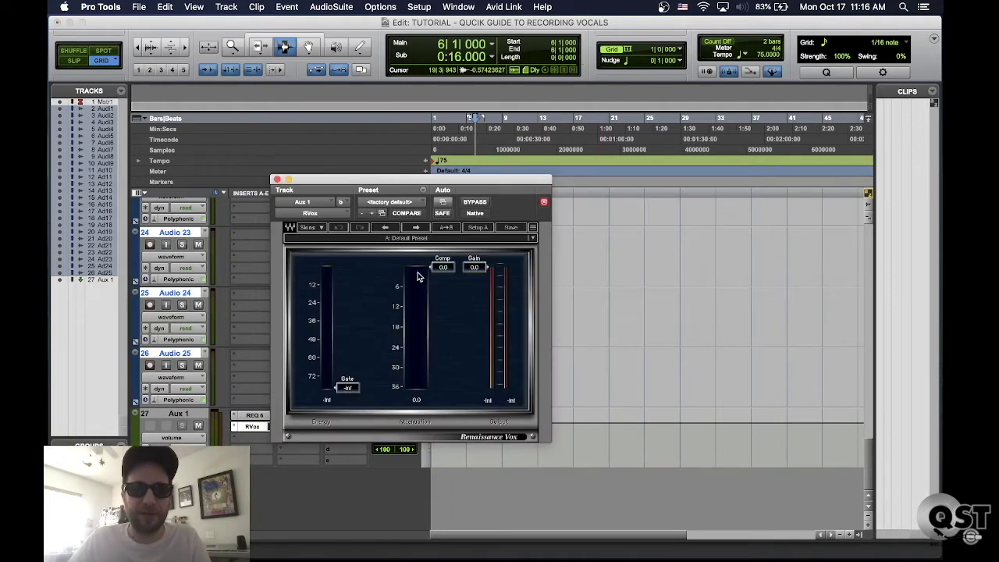
drag(442, 267, 442, 289)
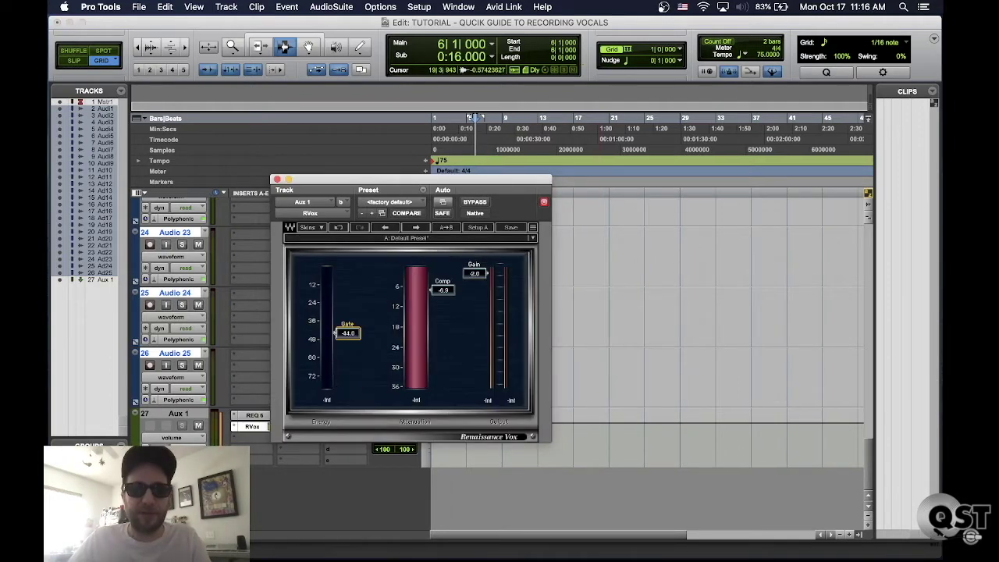
drag(348, 388, 348, 337)
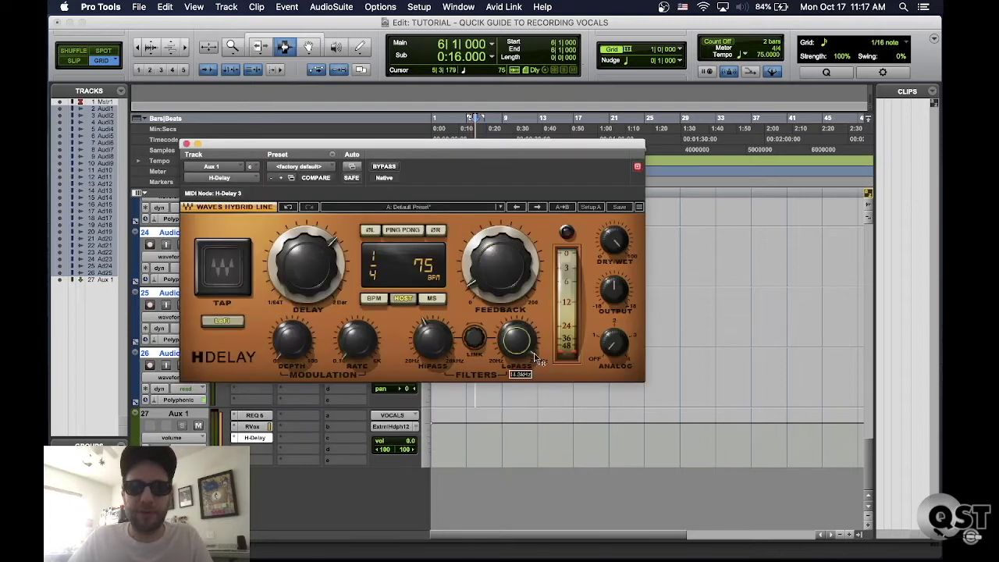
Insert H-Delay and RVerb on Aux 1, lowering the delay's low-pass filter and the reverb's wet/dry mix
drag(538, 359, 516, 350)
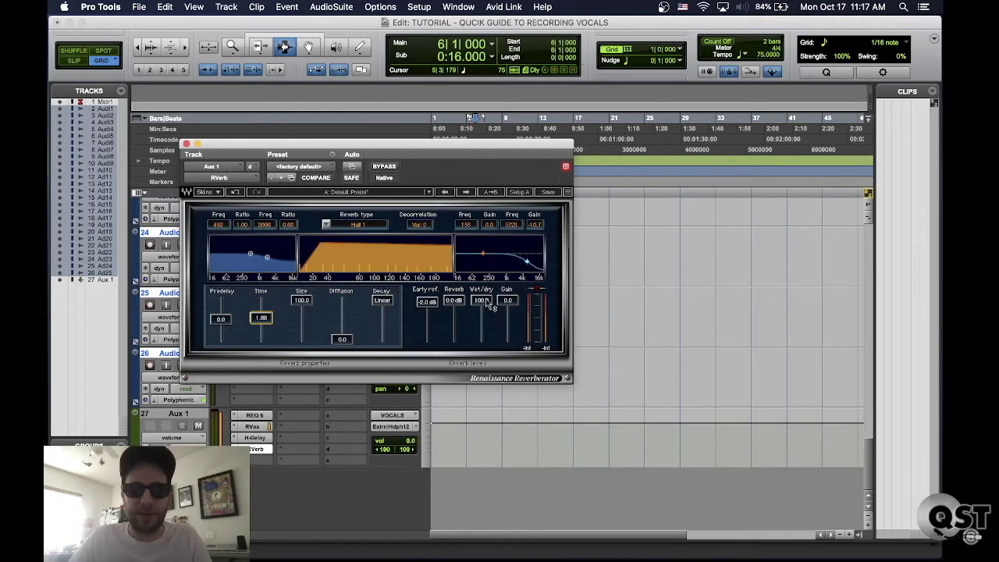
drag(482, 301, 482, 338)
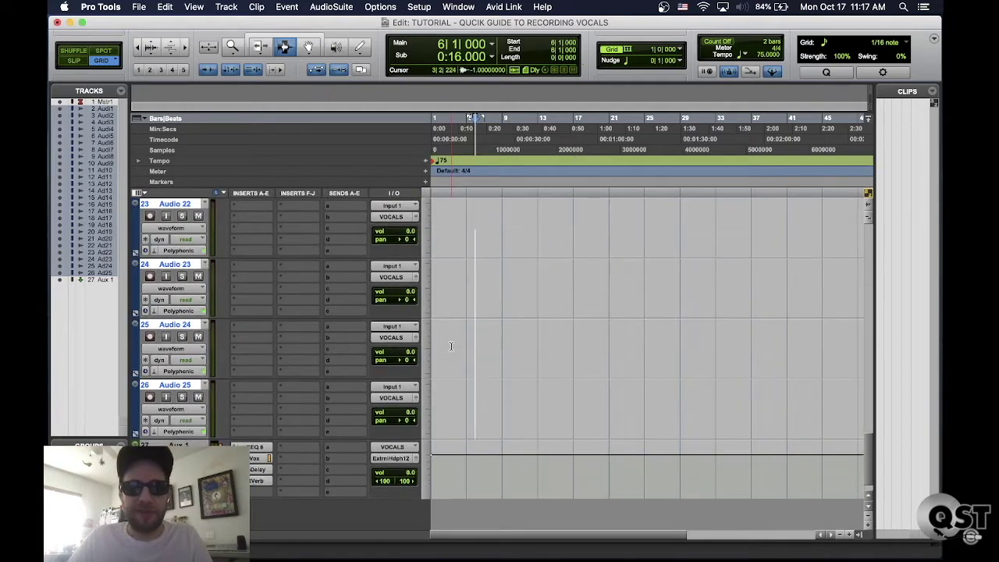
Rename the Audio 1 track as RECORD
scroll(451, 346, down, 2)
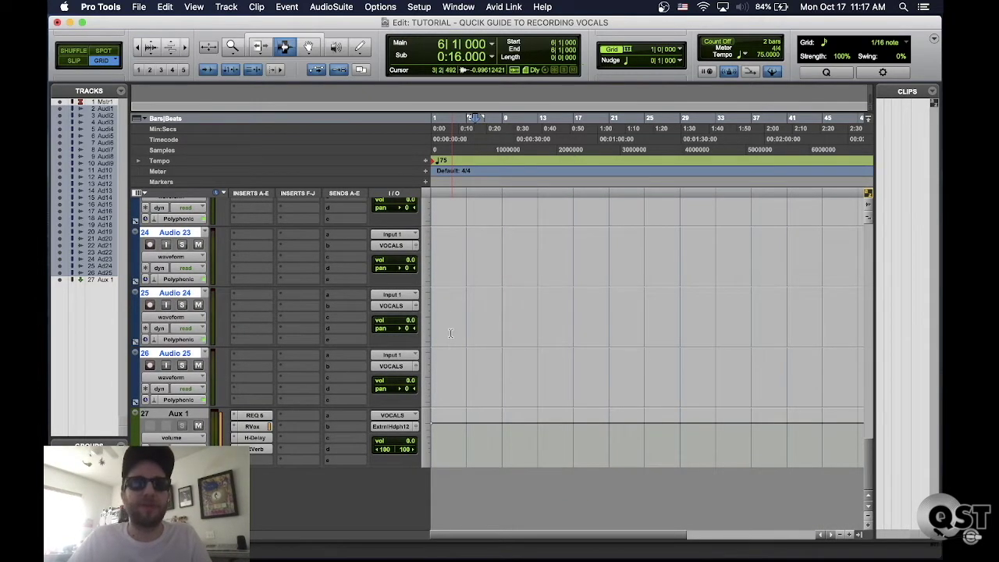
scroll(450, 333, up, 20)
double_click(185, 205)
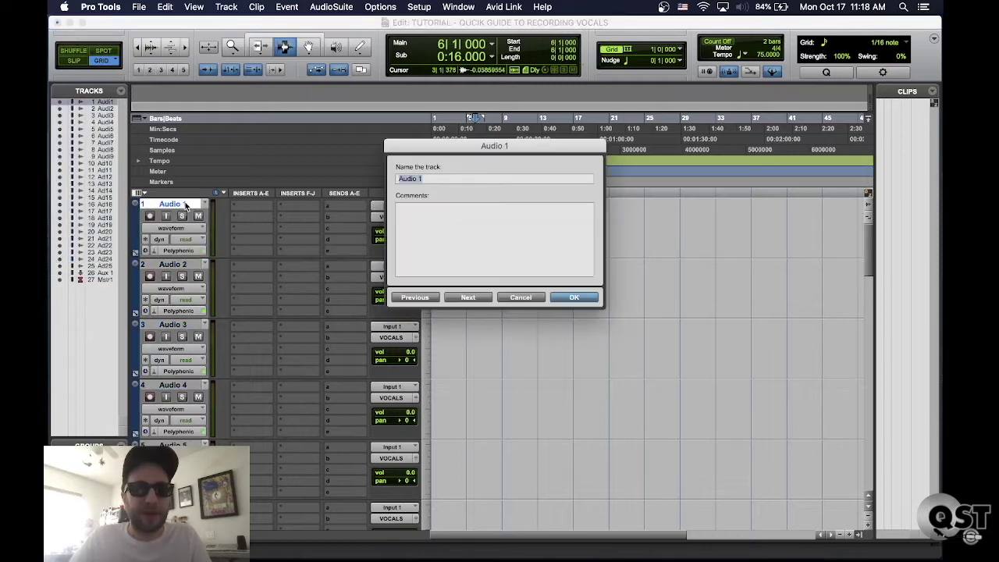
text(RECORD)
key(Return)
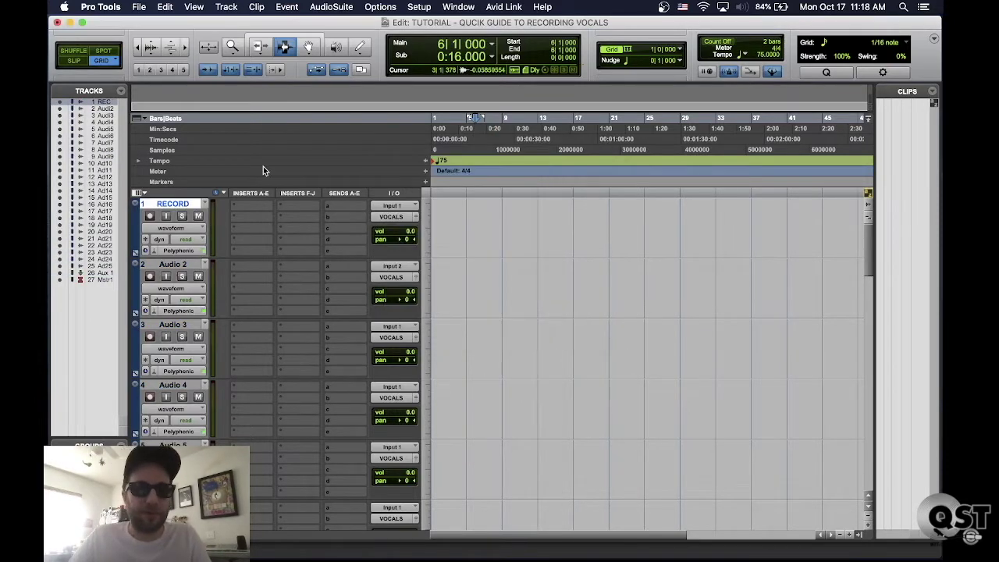
key(Return)
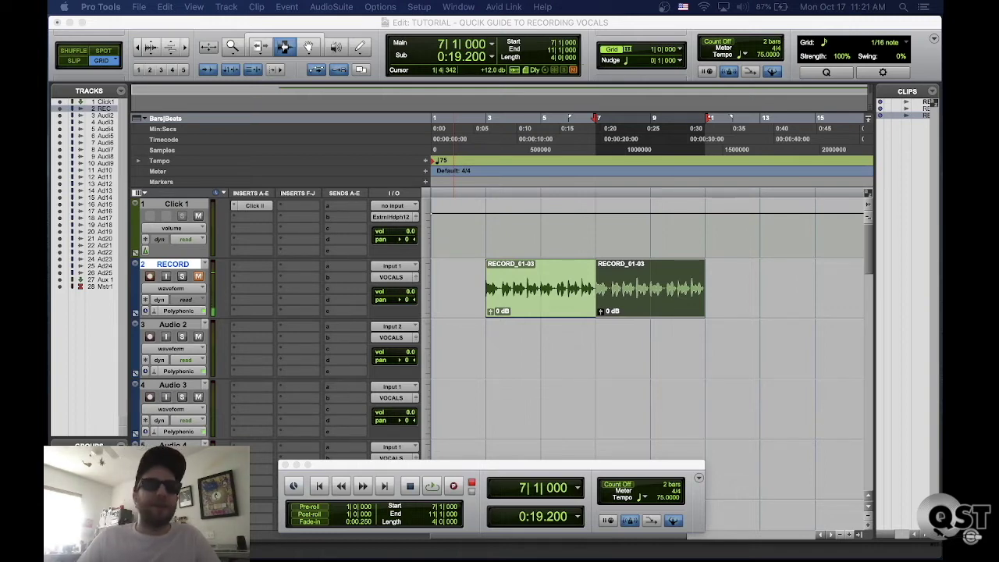
Select both recorded clips on the RECORD track and move them down to the Audio 2 track
shift+click(542, 288)
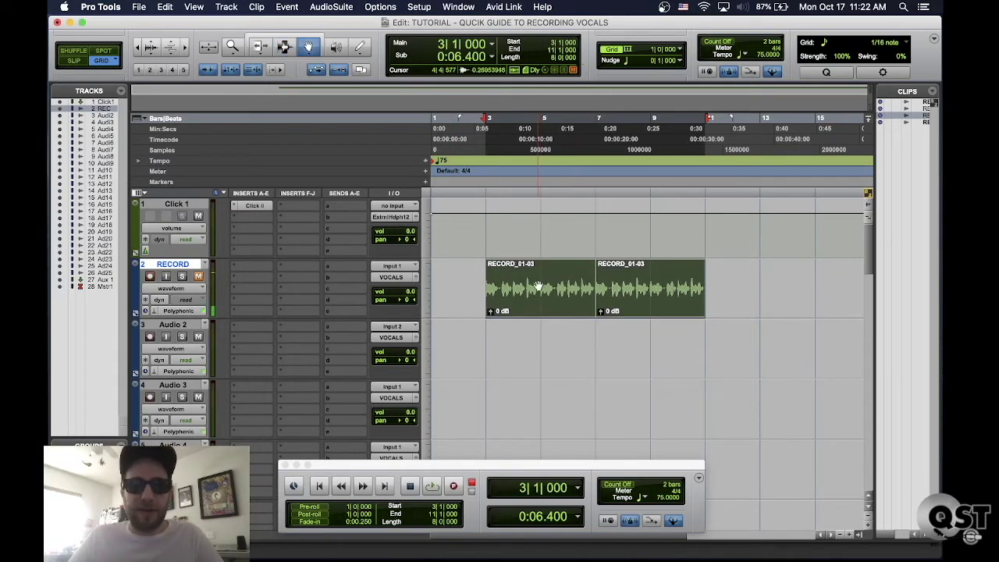
drag(542, 289, 540, 348)
click(491, 291)
key(Return)
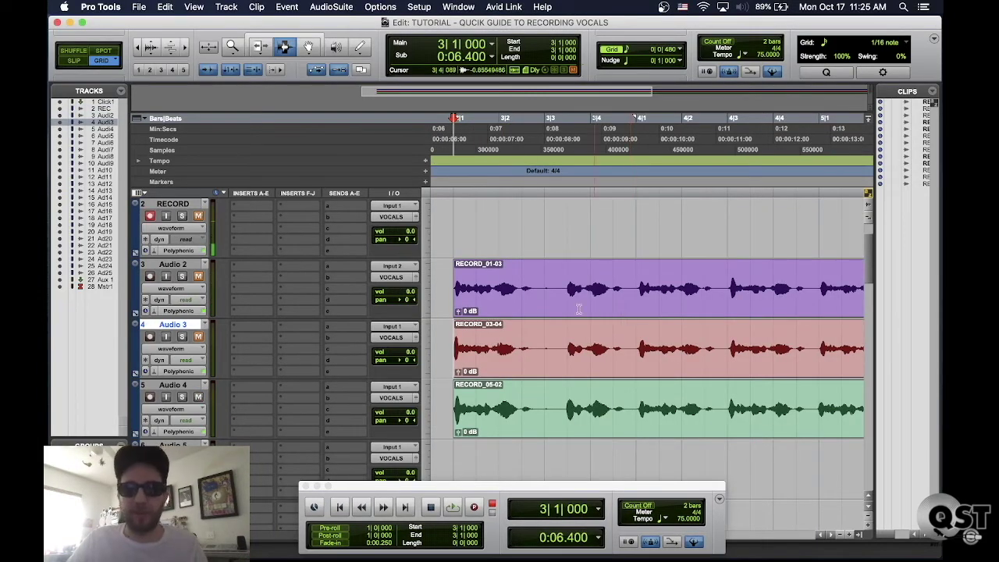
Cut the opening phrase from 3|1|000 to 3|2|480 out of the takes on Audio 2 and Audio 4
key(super+bracketright)
click(645, 291)
key(super+e)
double_click(626, 297)
key(Delete)
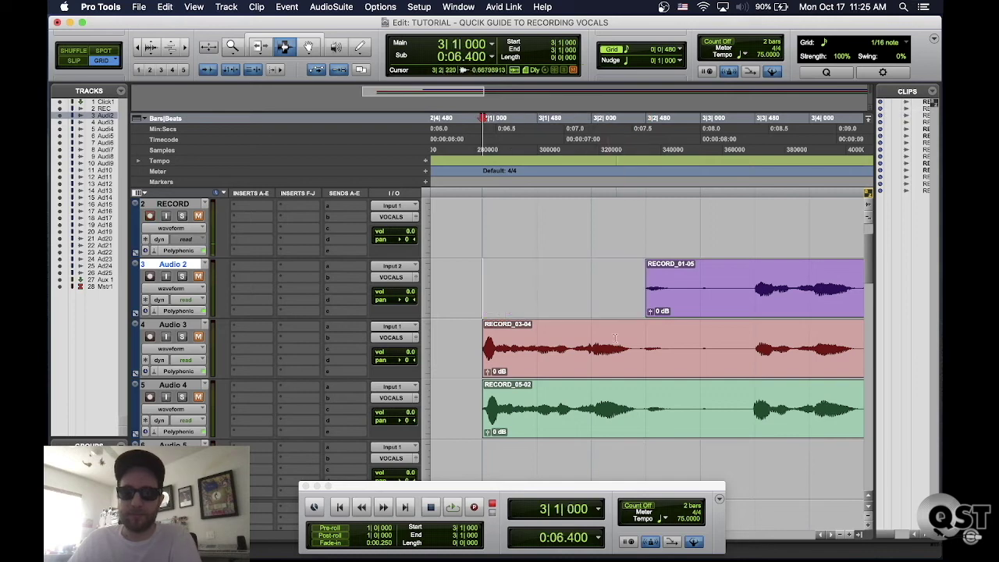
drag(483, 411, 638, 413)
key(Delete)
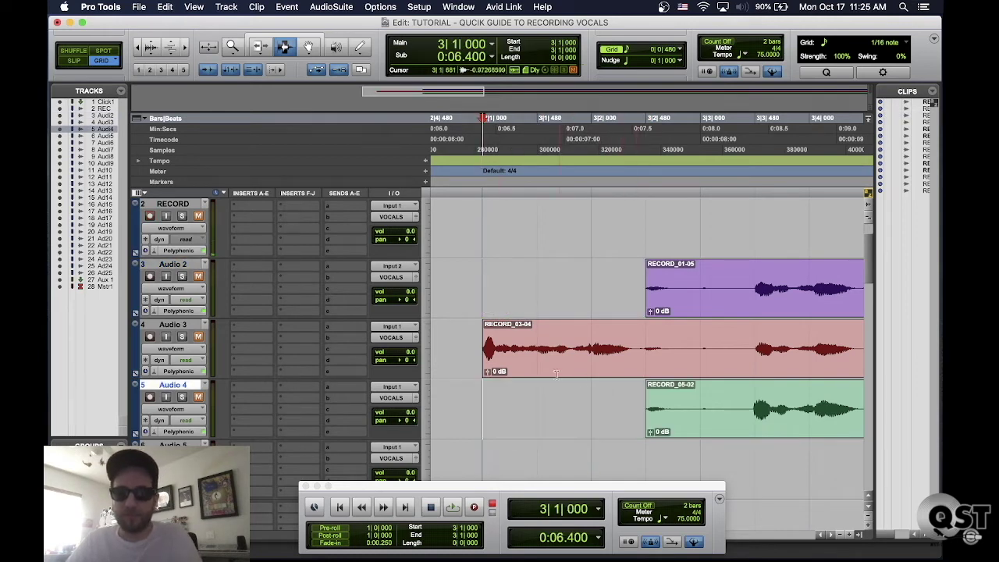
Move the kept phrases from Audio 2 and Audio 3 into the gaps on Audio 4 and rename that track LEAD VOX
key(super+bracketleft)
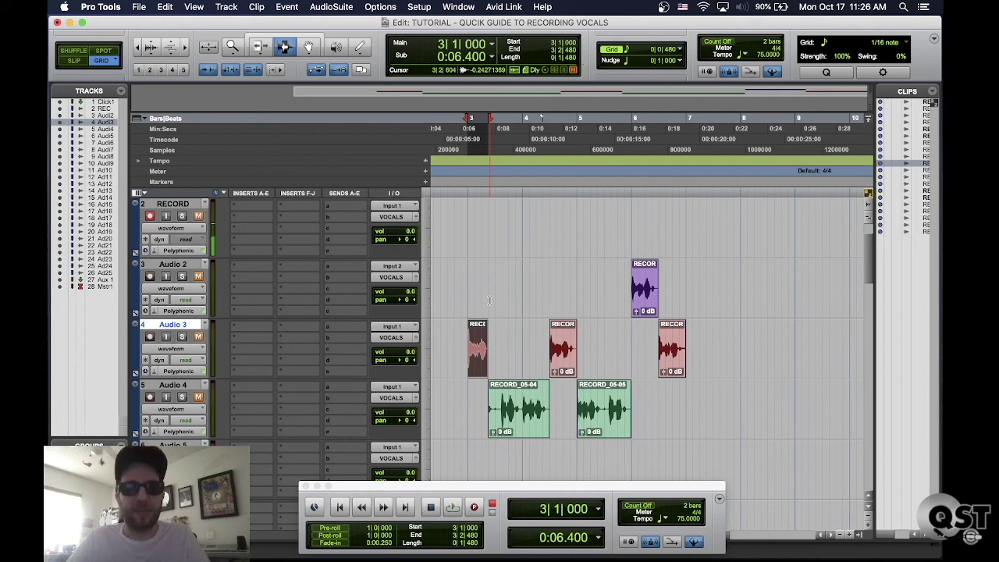
key(F8)
drag(477, 347, 477, 408)
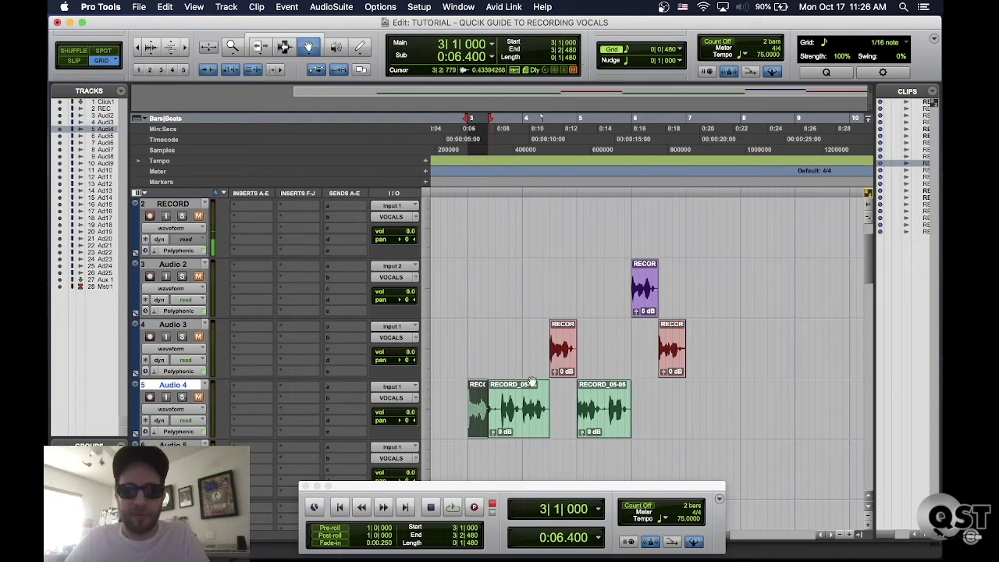
drag(563, 347, 562, 408)
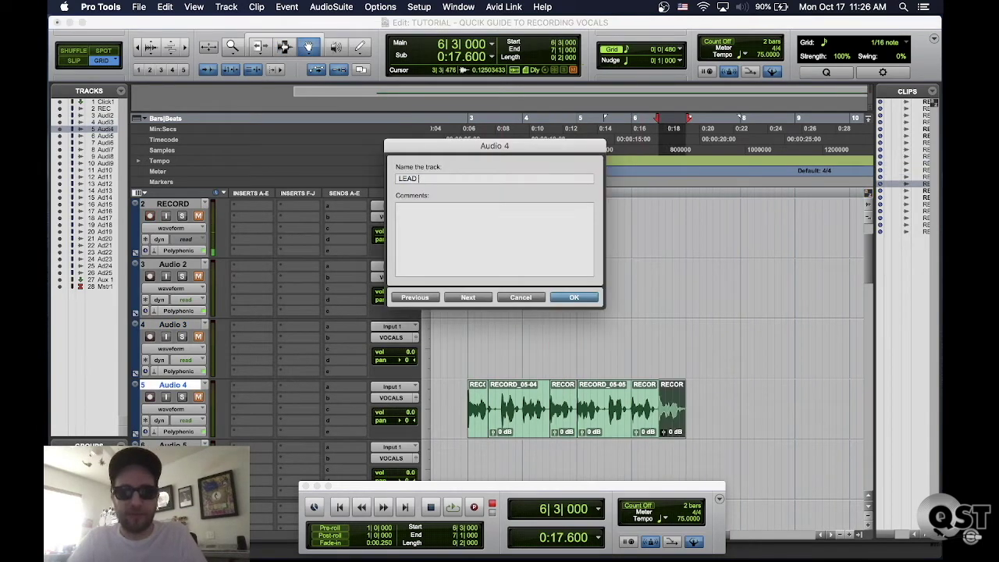
key(Return)
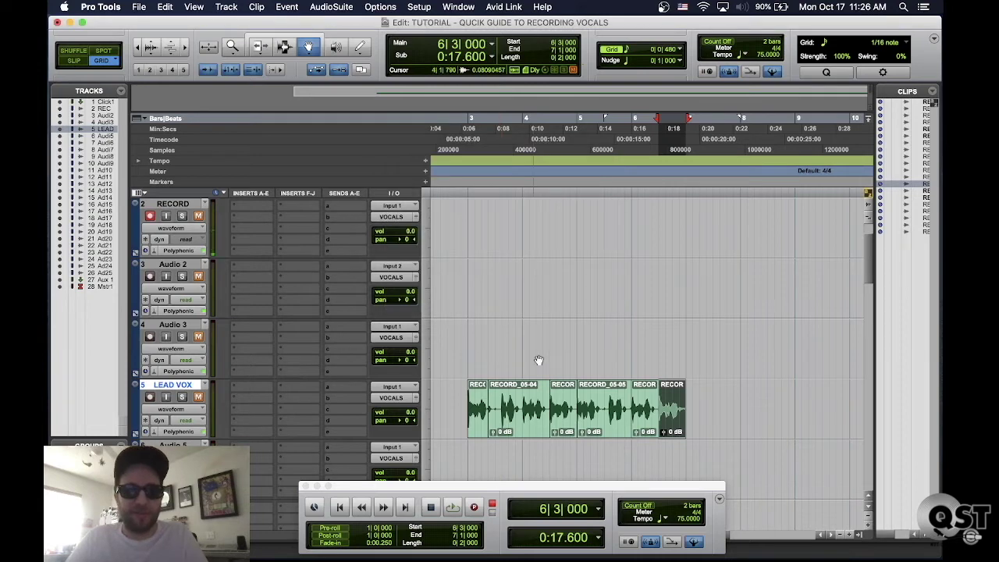
Separate the LEAD VOX phrase from 5|3|000 to 6|1|000 into its own clip
scroll(538, 359, down, 1)
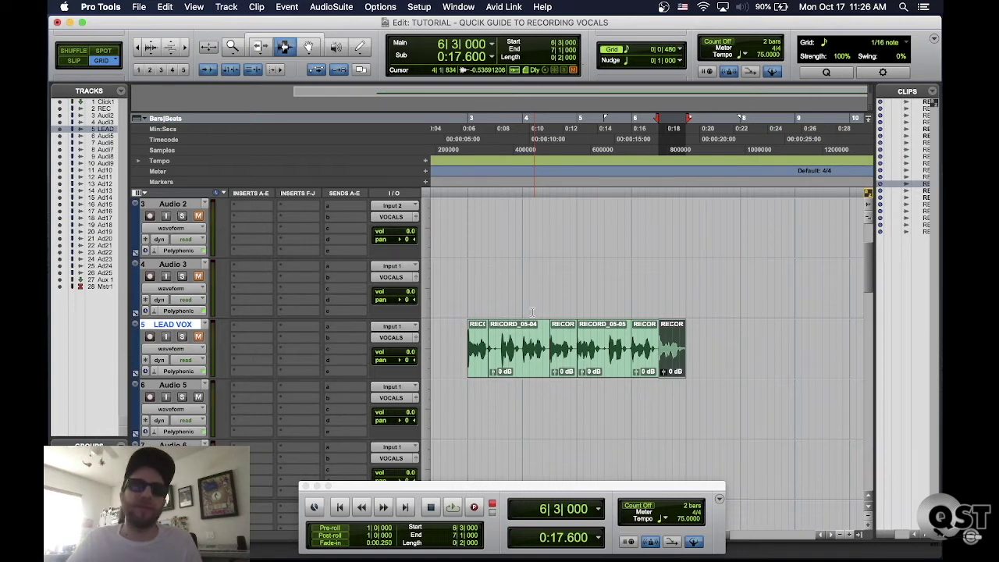
key(super+bracketright)
key(super+bracketright)
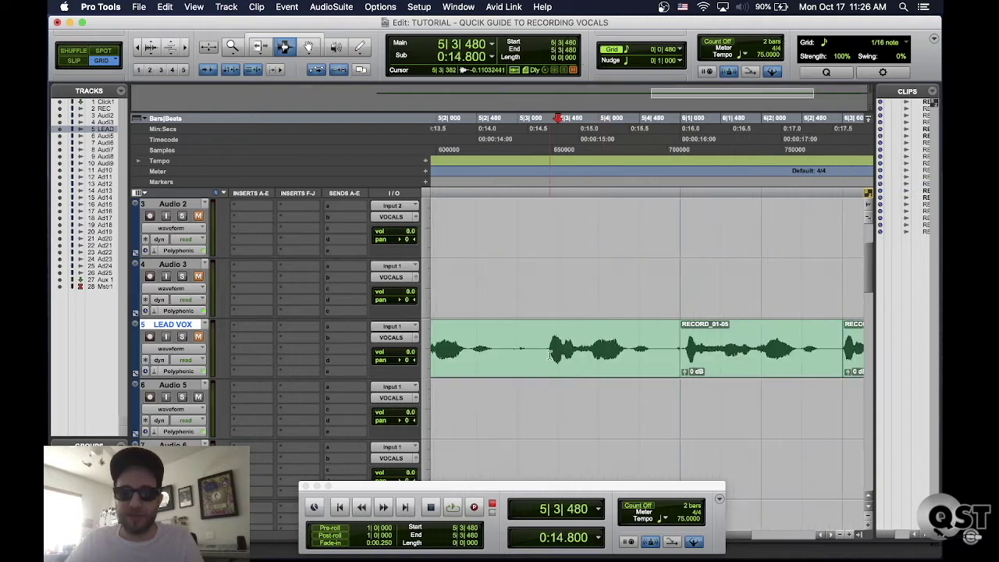
drag(517, 348, 671, 348)
key(super+e)
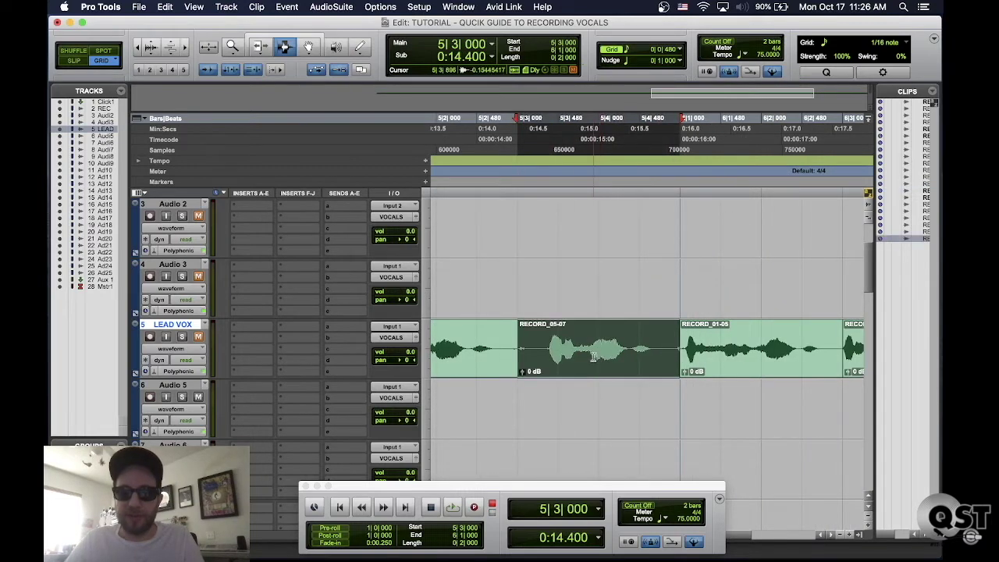
Shift the separated phrase so it starts at 5|3|081 and trim the following clip's start back to 5|4|906
key(F8)
drag(581, 362, 588, 359)
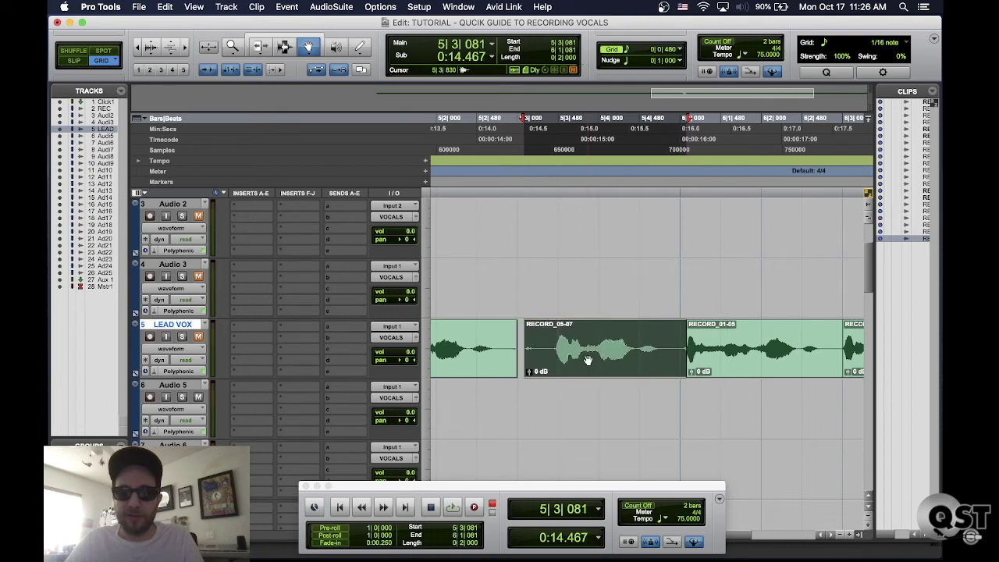
key(F6)
drag(687, 358, 665, 357)
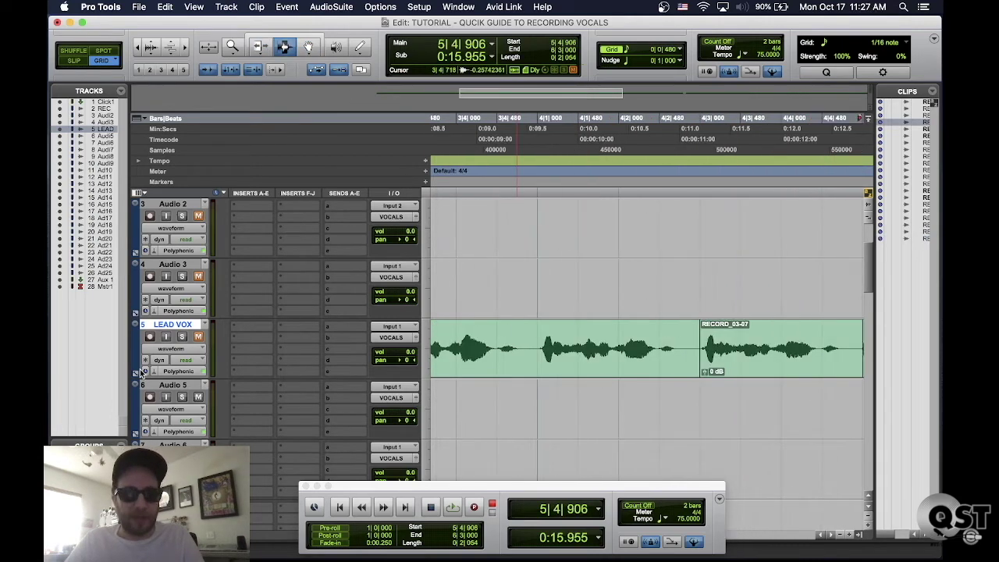
Choose Polyphonic as the Elastic Audio algorithm for the LEAD VOX track
click(173, 371)
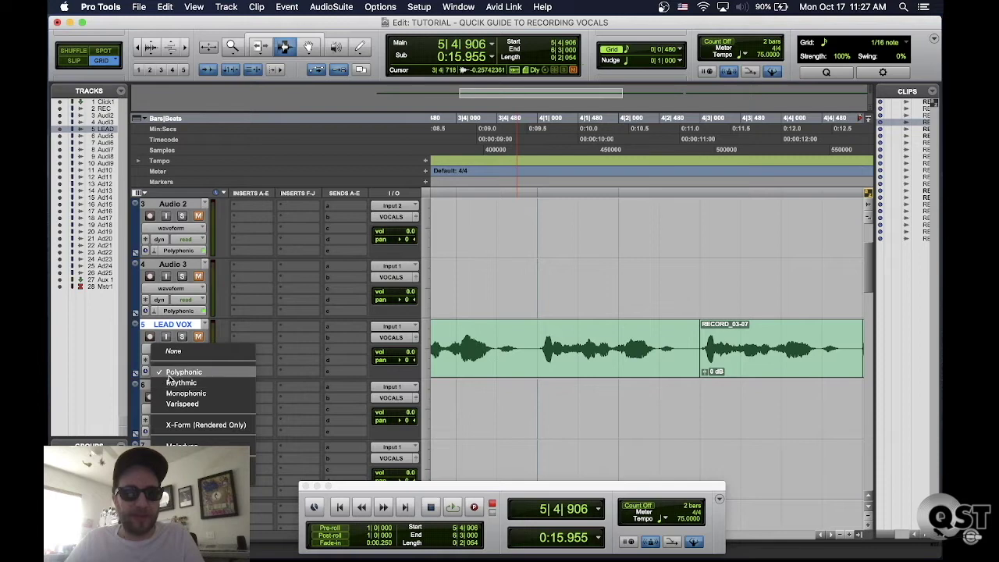
click(174, 373)
Separate the LEAD VOX phrase at 4|1|000 and 4|1|480, and time-stretch that clip's start back to 3|4|882 with the TCE Trim tool
scroll(577, 370, left, 5)
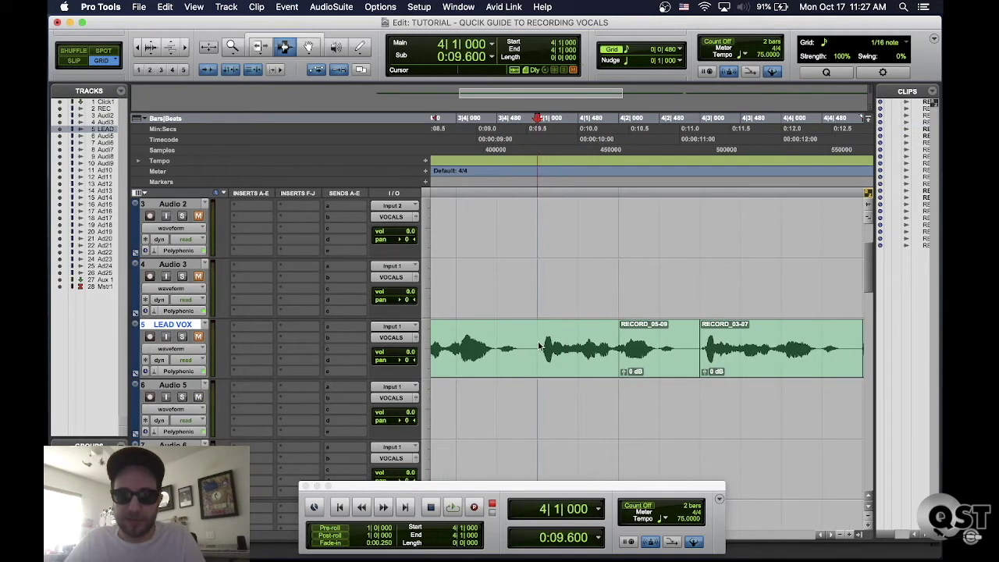
key(ctrl+e)
click(633, 241)
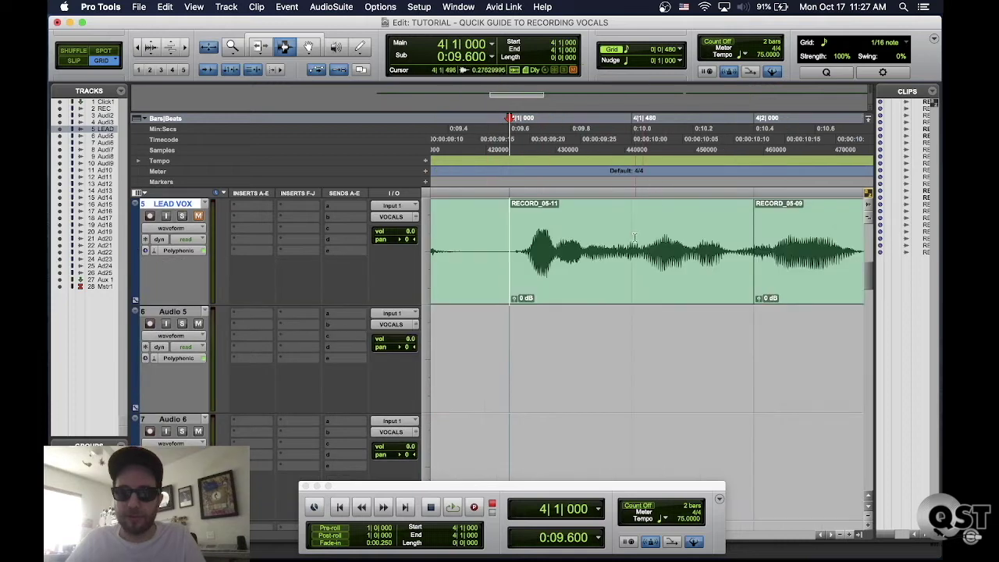
key(super+e)
click(546, 266)
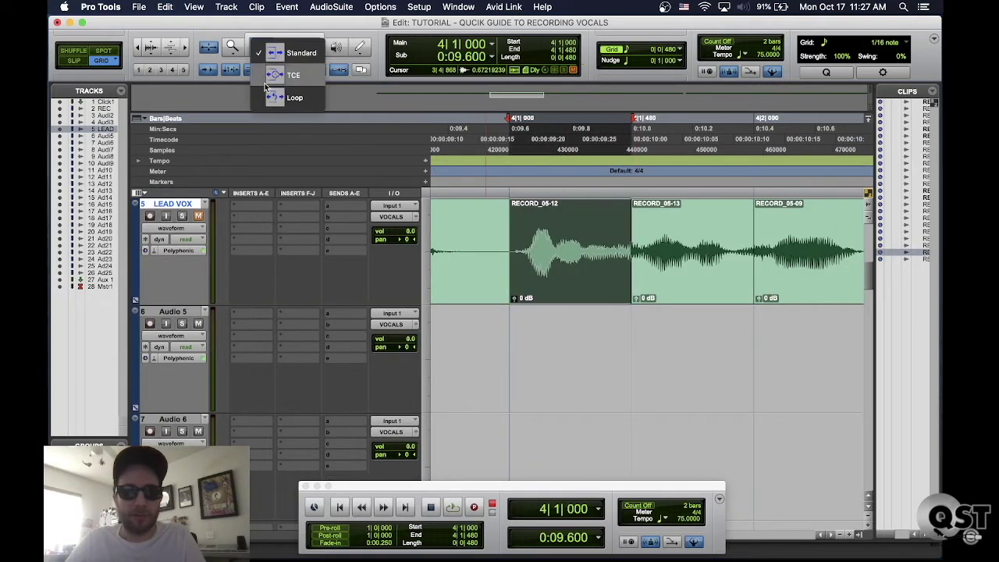
drag(512, 269, 490, 271)
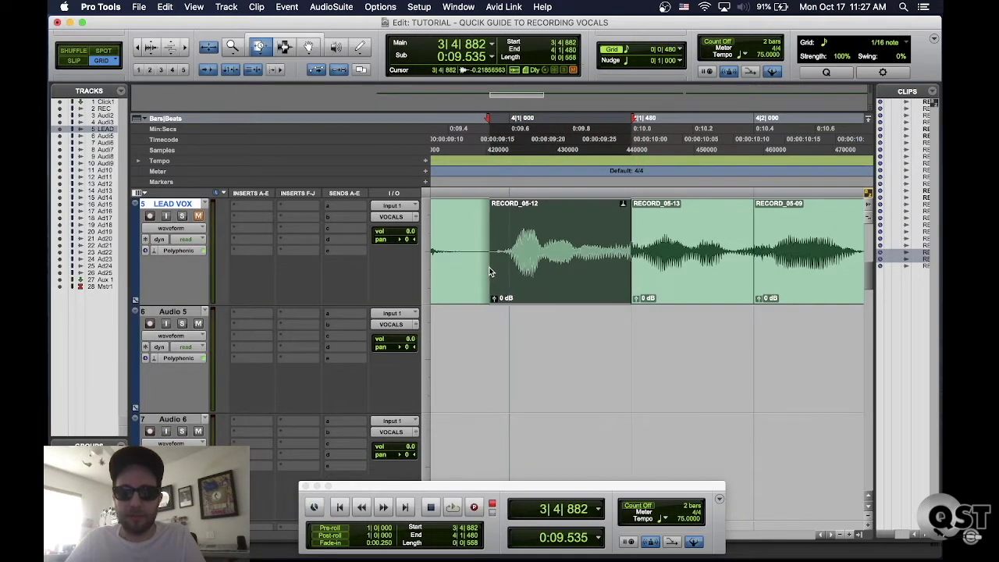
Time-stretch the start of the LEAD VOX clip at 4|3|000 back to 4|2|906, leaving its end at 4|4|000
scroll(515, 266, right, 5)
double_click(550, 289)
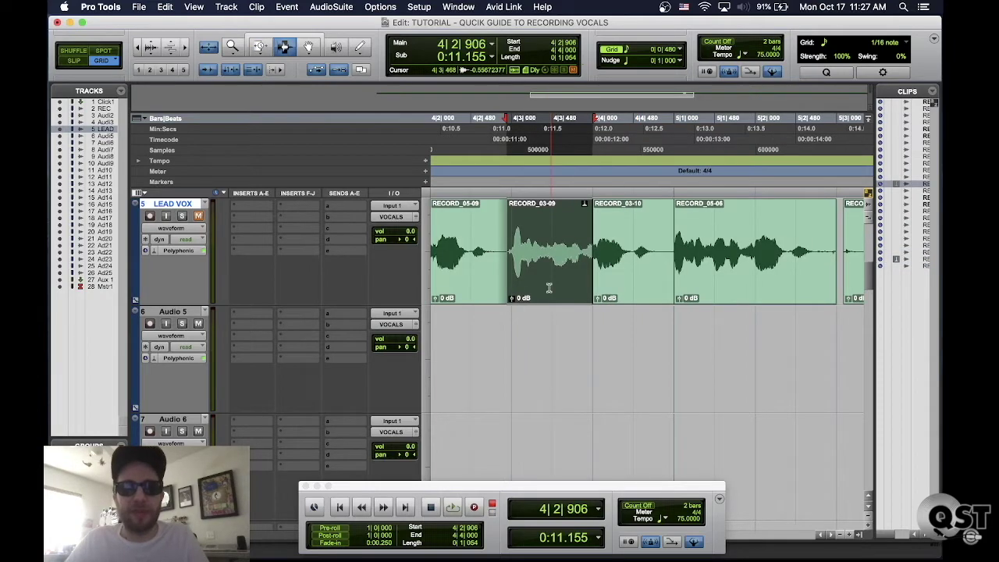
Review the edited LEAD VOX clips from 3|1|000 to 7|1|000, including the final section starting at 6|4|000
drag(701, 335, 479, 336)
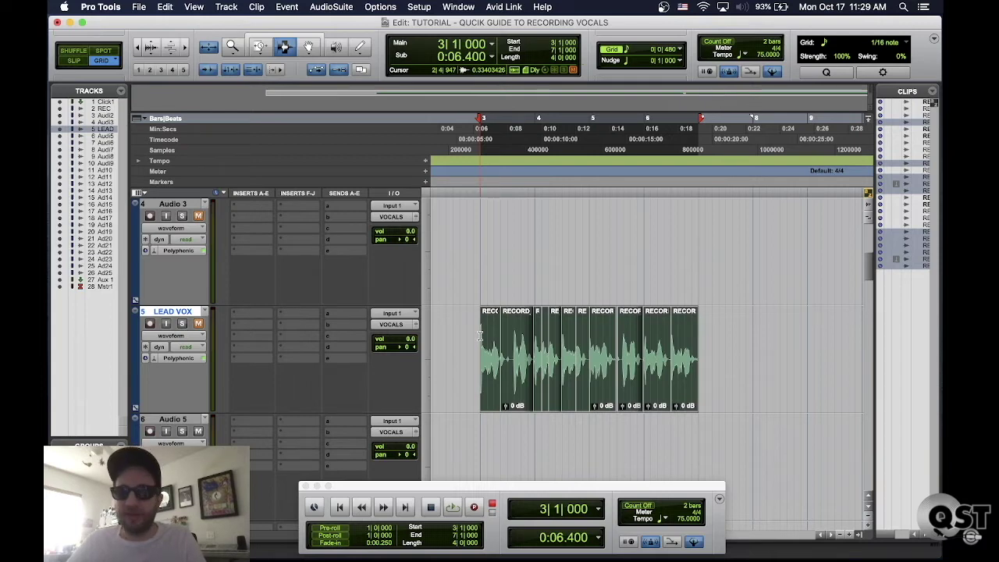
drag(700, 356, 688, 356)
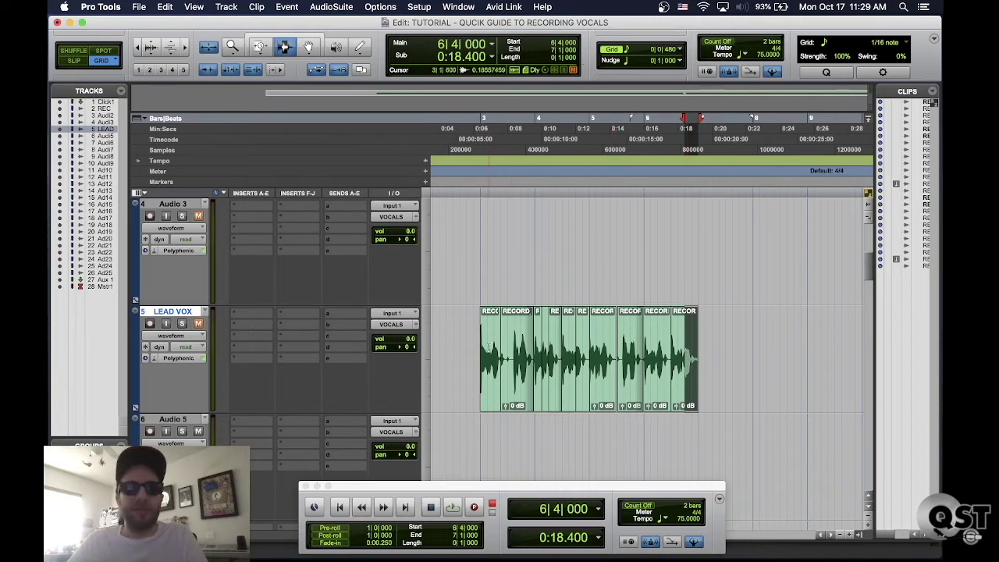
drag(487, 347, 721, 338)
click(496, 310)
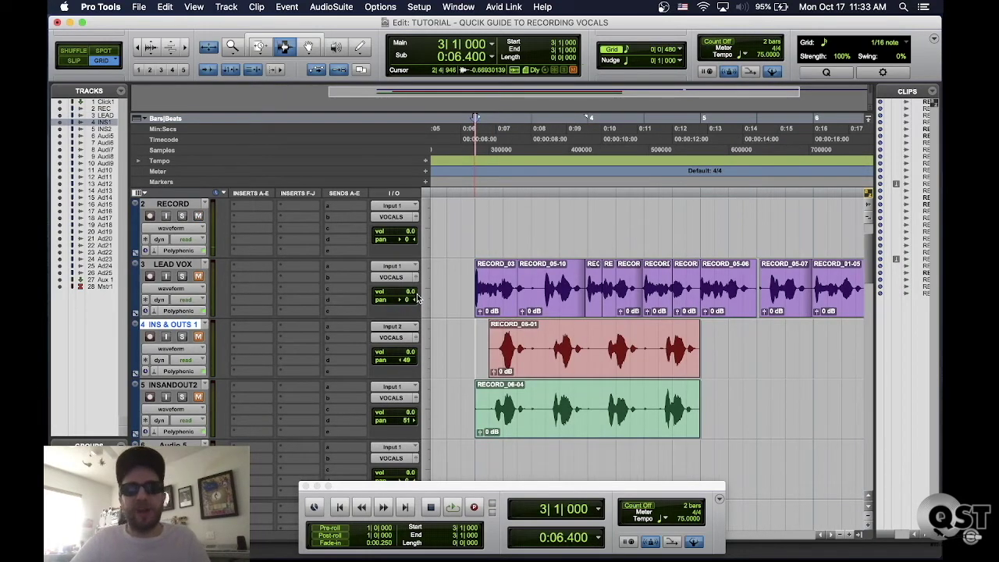
Separate the INS & OUTS 1 and INSANDOUT2 phrases at 3|3|480 and 4|1|000 and shift them earlier, with INS & OUTS 1 at 3|3|414
key(super+bracketright)
scroll(701, 338, right, 5)
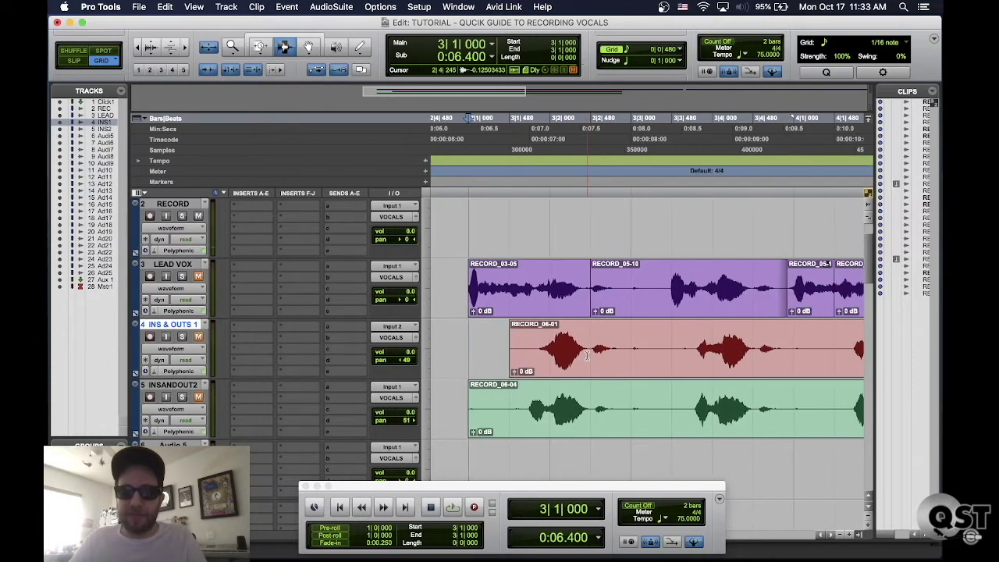
key(super+bracketright)
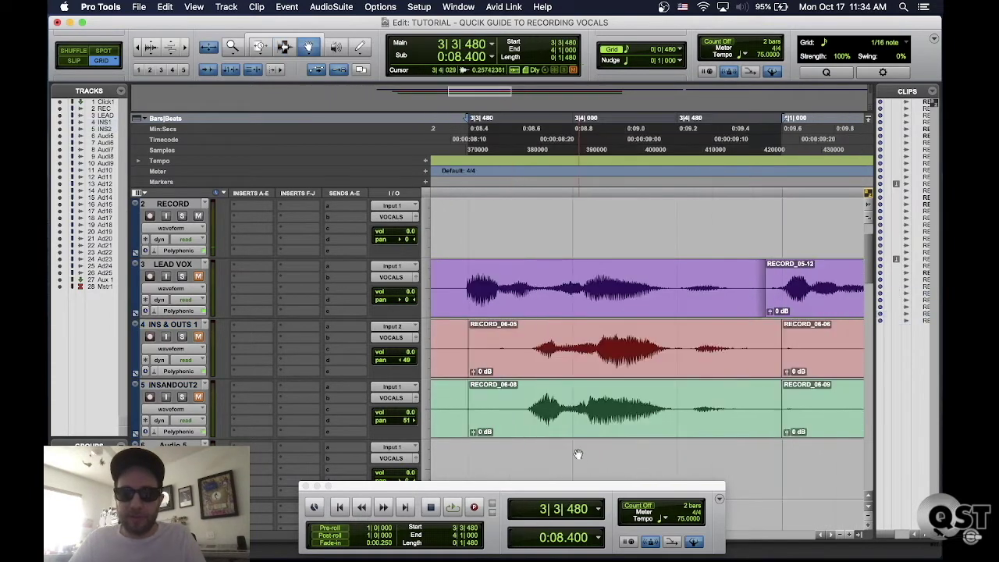
click(594, 404)
click(586, 336)
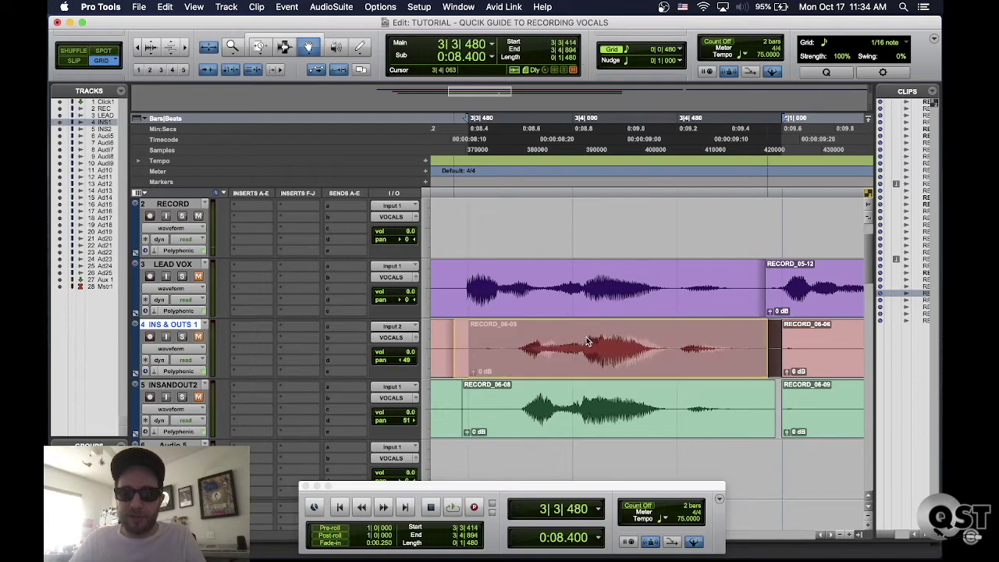
Shift the INS & OUTS 1 and INSANDOUT2 clips at 4|3|480 slightly earlier to line up with the LEAD VOX phrase
scroll(588, 336, right, 20)
key(F7)
key(super+bracketleft)
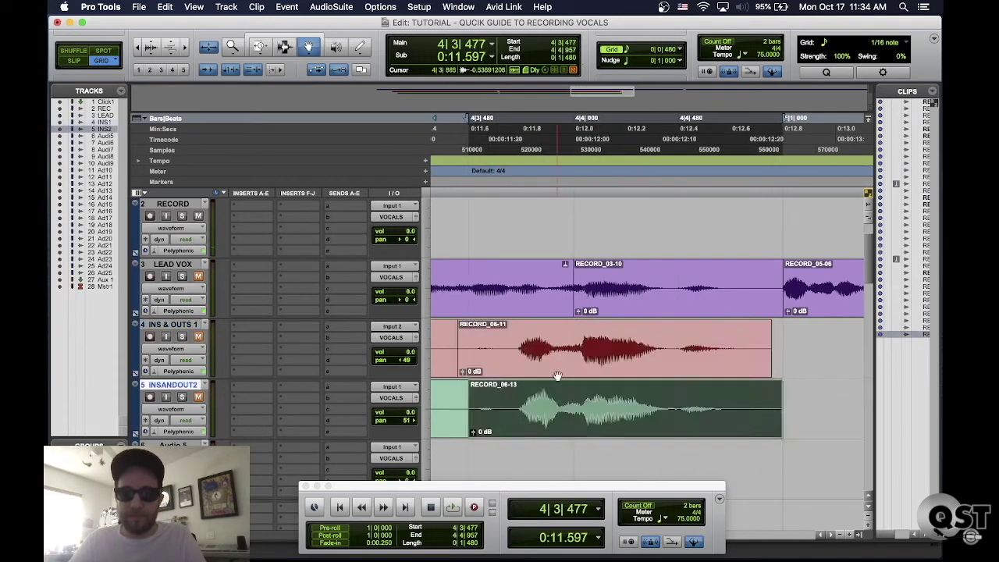
Open VocAlign Ultra as an AudioSuite process and capture the LEAD VOX audio from 3|1|857 to 3|3|000 as the guide
scroll(594, 352, left, 10)
click(593, 303)
click(331, 7)
click(422, 187)
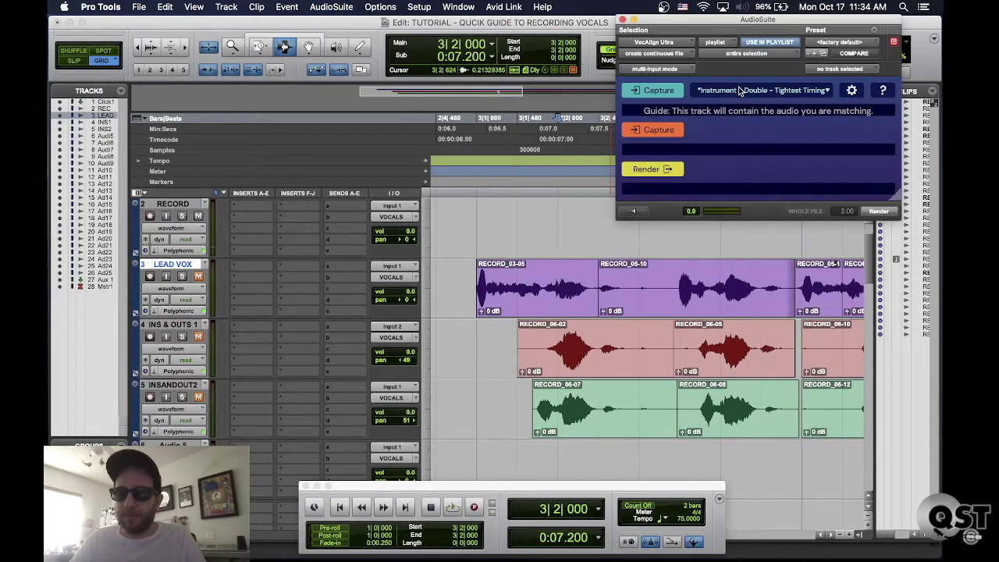
drag(794, 23, 375, 61)
click(241, 129)
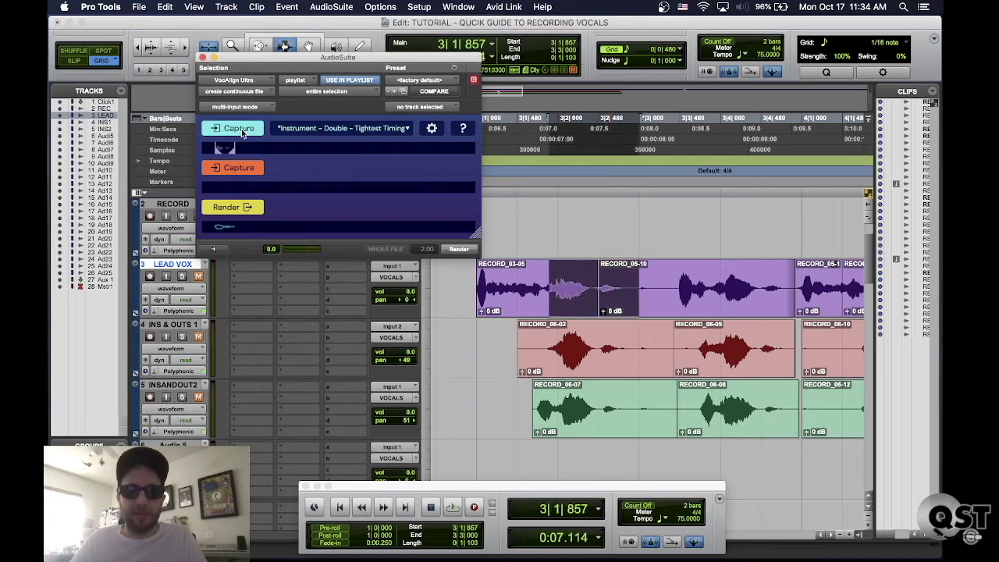
Render the first two INS & OUTS 1 and INSANDOUT2 phrases aligned to their LEAD VOX guides in VocAlign Ultra
click(233, 208)
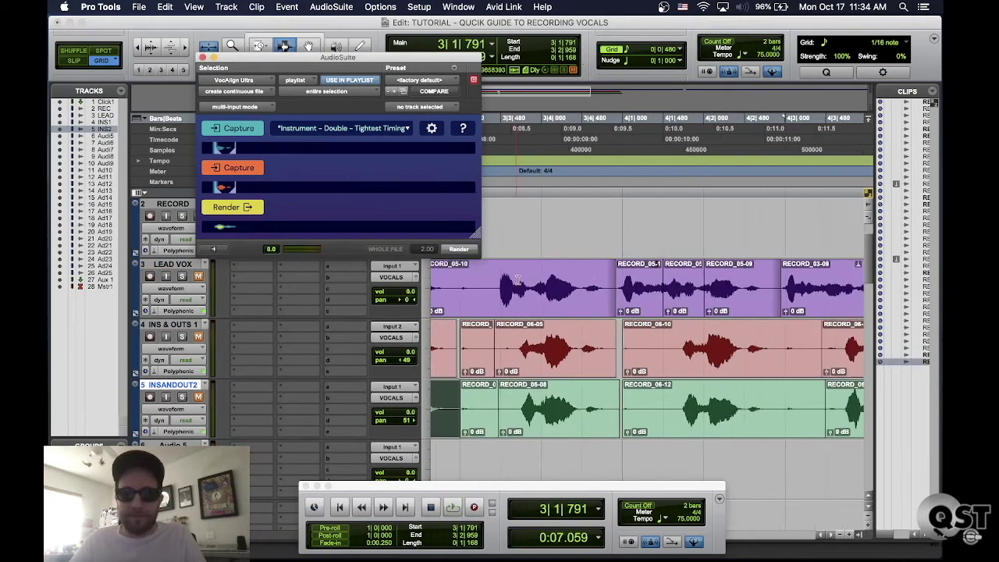
click(230, 208)
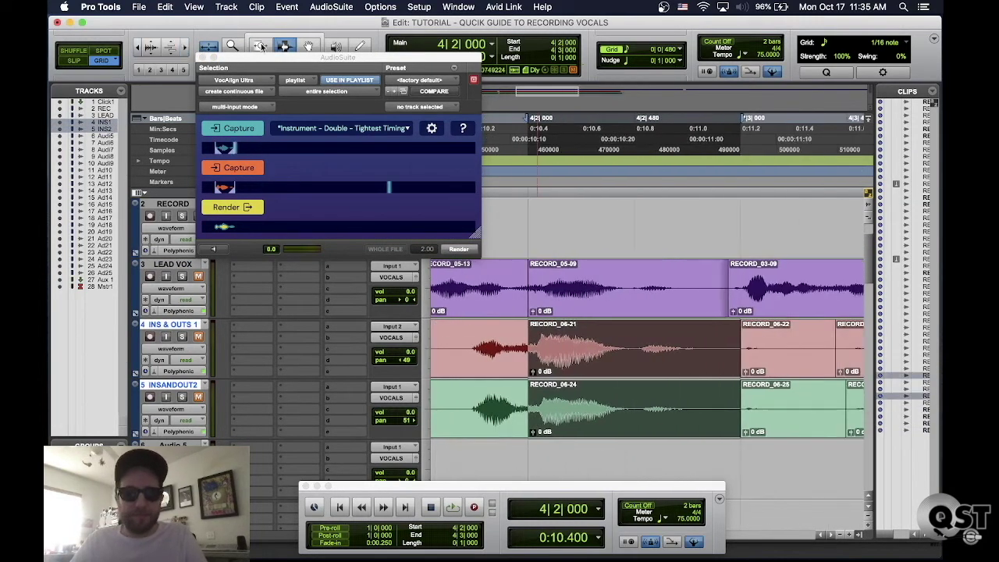
Split the INS & OUTS 1 and INSANDOUT2 phrase at 4|2|000, stretch its parts to start at 4|1|524, and render it aligned to LEAD VOX
drag(450, 356, 471, 356)
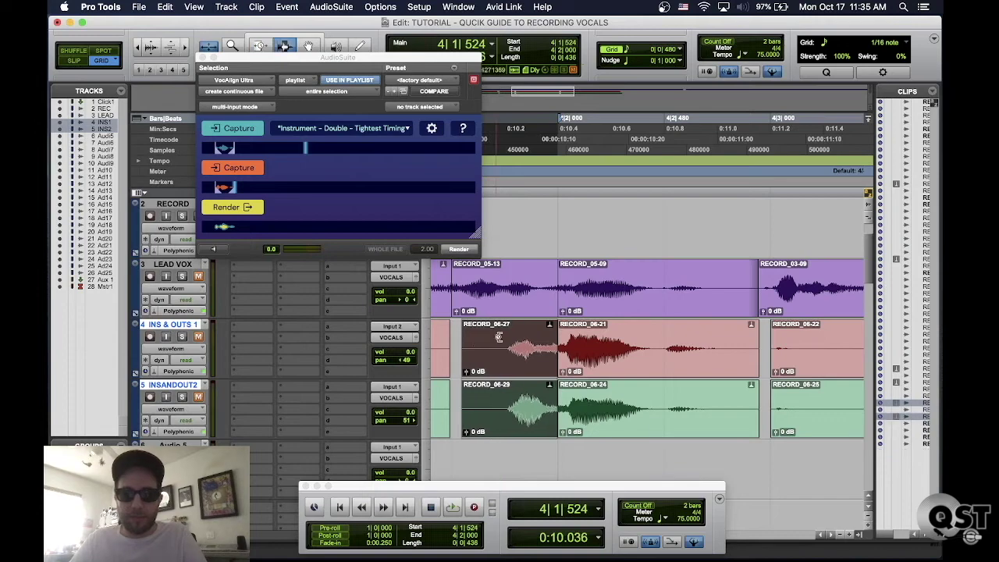
click(227, 207)
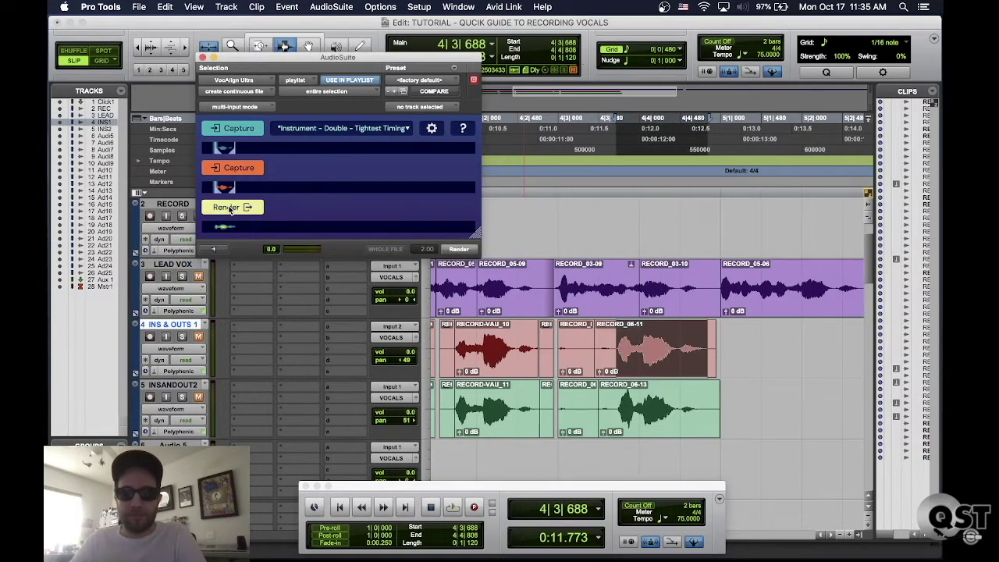
Delete leftover audio between phrases, including 3|2|874 to 3|3|384 across LEAD VOX, INS & OUTS 1 and INSANDOUT2
drag(501, 355, 555, 355)
key(Delete)
drag(646, 293, 686, 404)
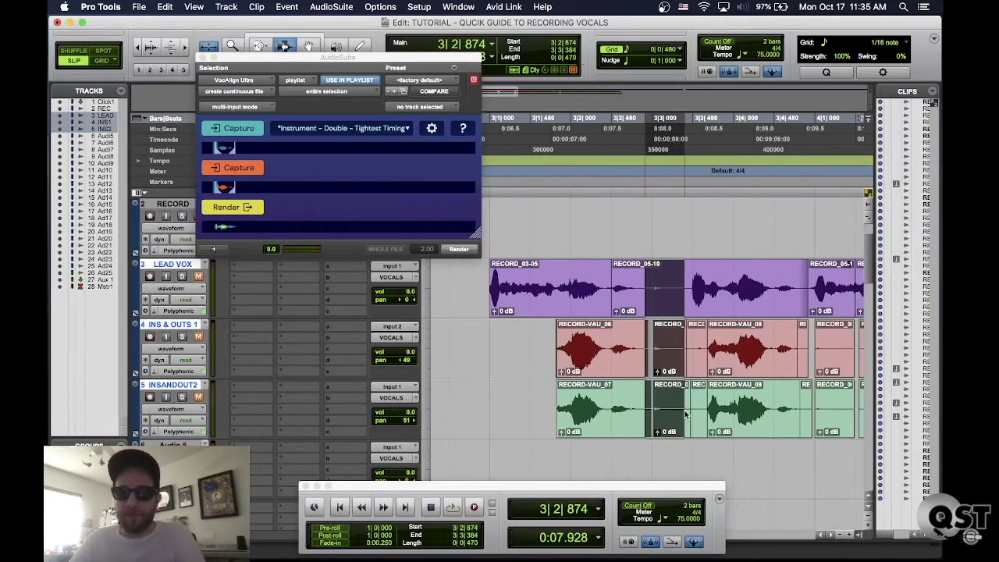
key(Delete)
Delete the remaining silent leftovers between the INS & OUTS 1 and INSANDOUT2 phrases, ending the last phrase at 4|4|742
scroll(567, 350, right, 3)
drag(519, 355, 558, 404)
key(Delete)
drag(657, 355, 726, 404)
key(Delete)
scroll(605, 375, right, 3)
scroll(604, 375, right, 5)
drag(586, 355, 621, 406)
key(Delete)
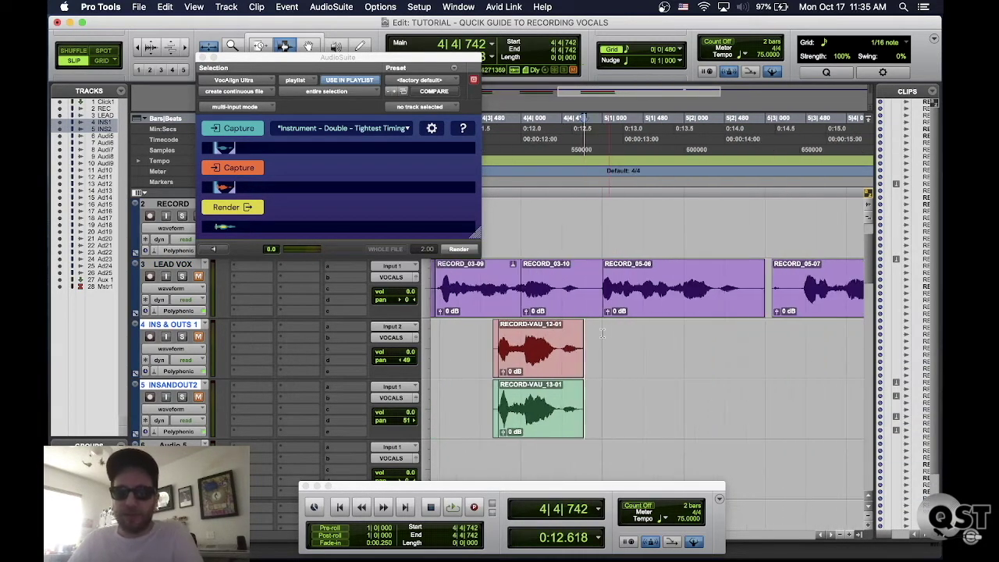
Create fades with the current fade settings on the last trimmed INS & OUTS 1 phrase
scroll(617, 367, right, 1)
scroll(616, 367, left, 1)
click(619, 351)
drag(619, 352, 517, 365)
key(super+f)
key(Return)
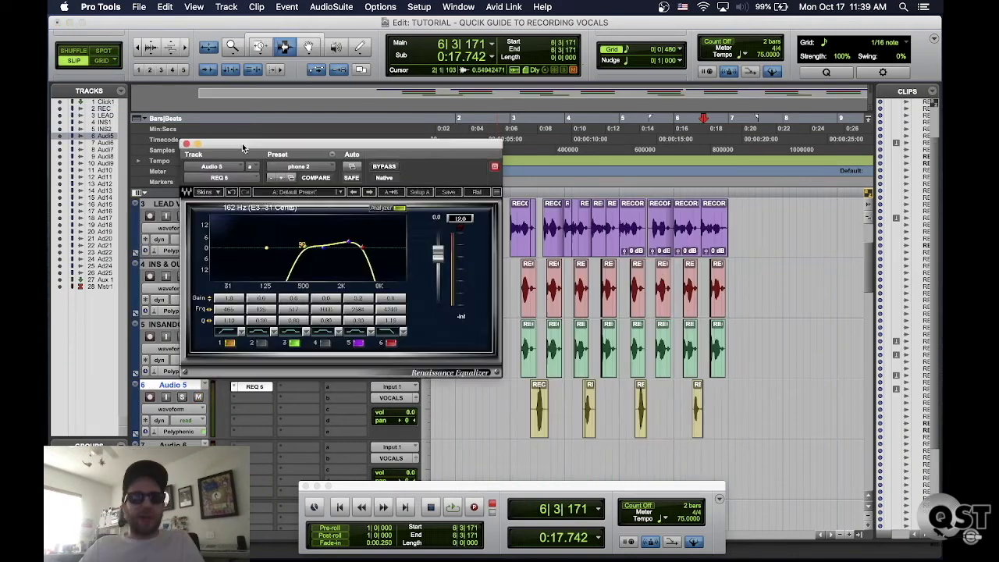
Insert PanMan and RVerb after REQ 6 on the Audio 5 track and close the plug-in window
drag(242, 143, 293, 98)
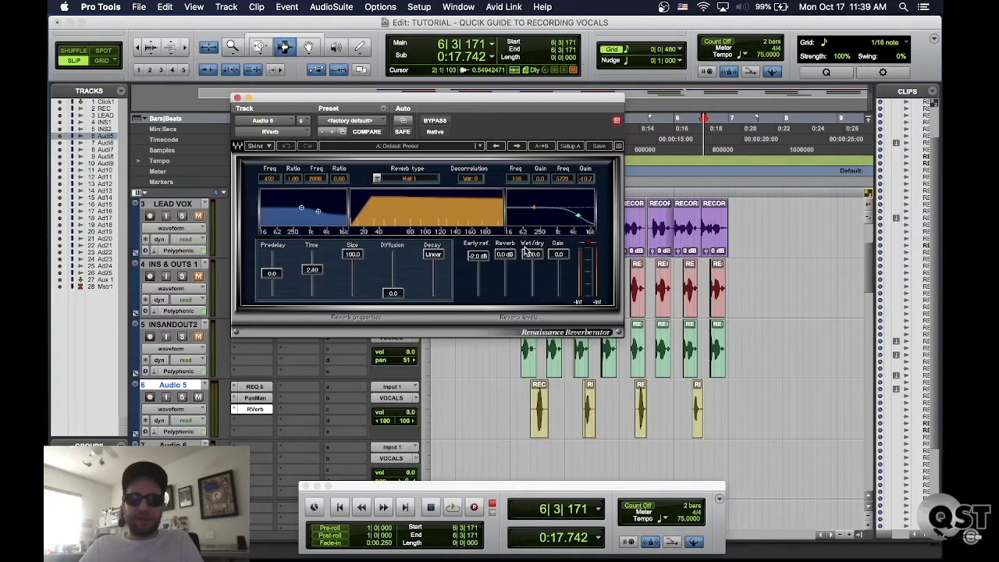
click(237, 97)
Balance the track volumes: Audio 5 at -2.0, LEAD VOX at +1.8, INS & OUTS 1 and INSANDOUT2 both at -5.9
click(517, 394)
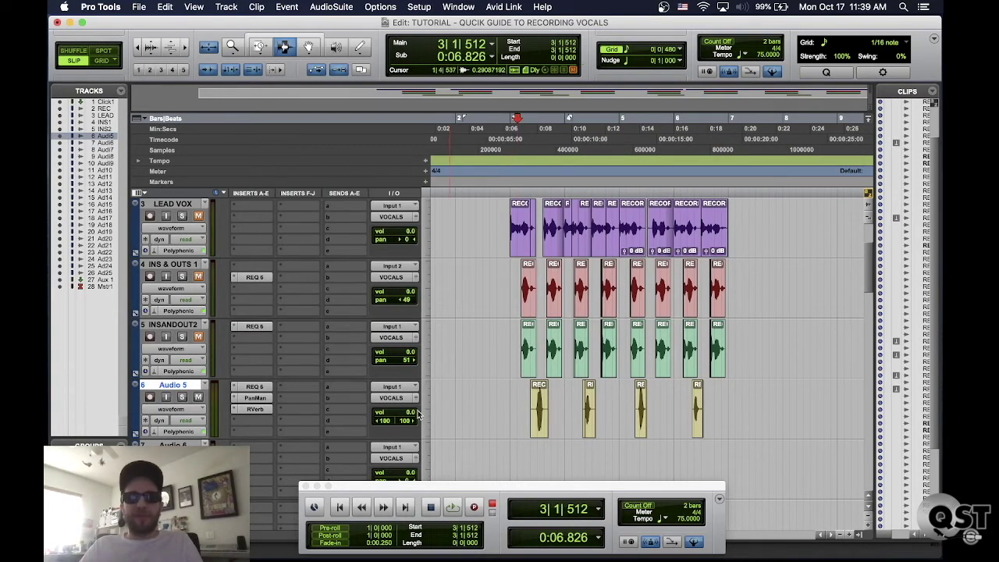
drag(408, 413, 404, 415)
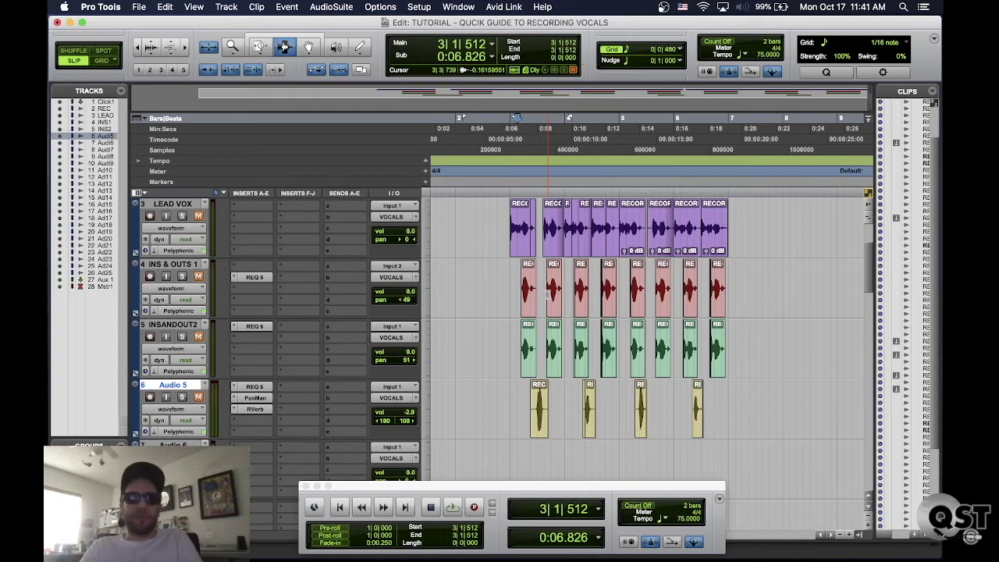
scroll(580, 296, down, 2)
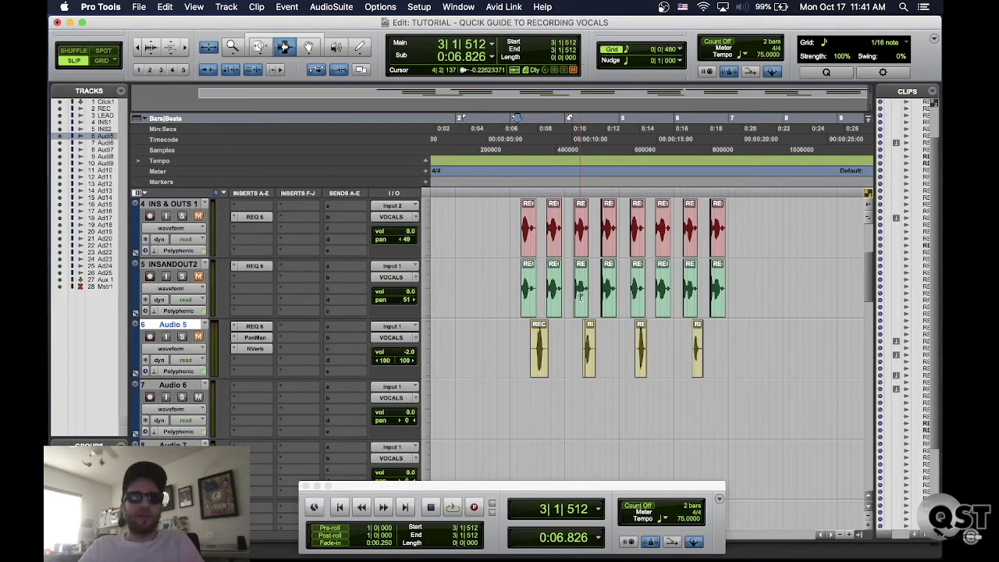
scroll(580, 289, up, 2)
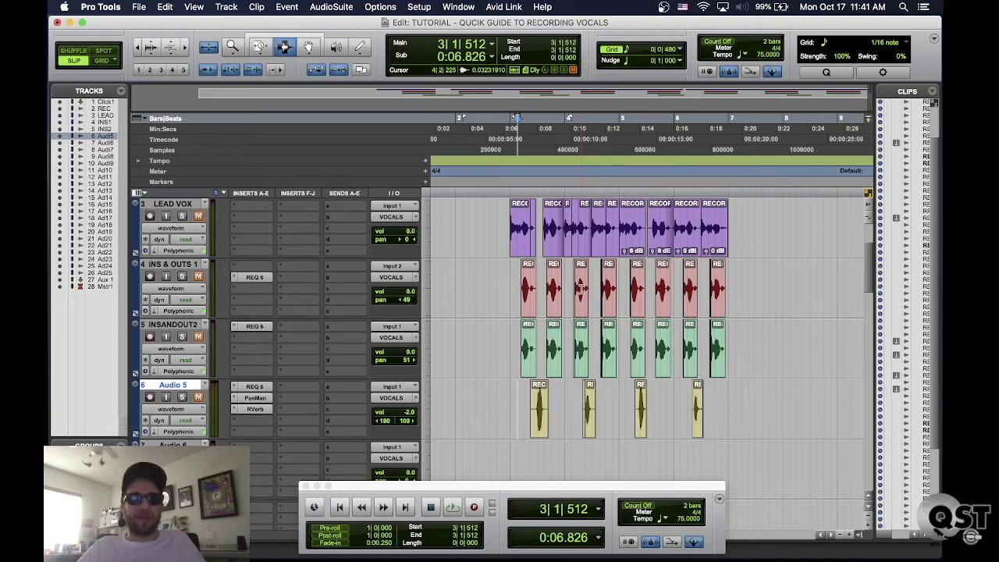
scroll(580, 287, up, 1)
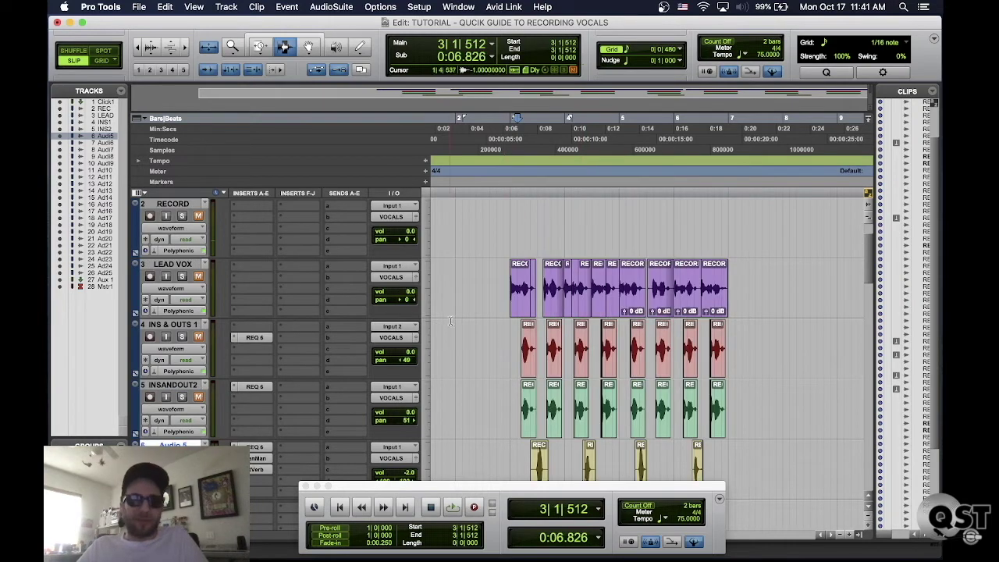
drag(411, 296, 413, 291)
drag(411, 351, 411, 360)
drag(409, 412, 409, 421)
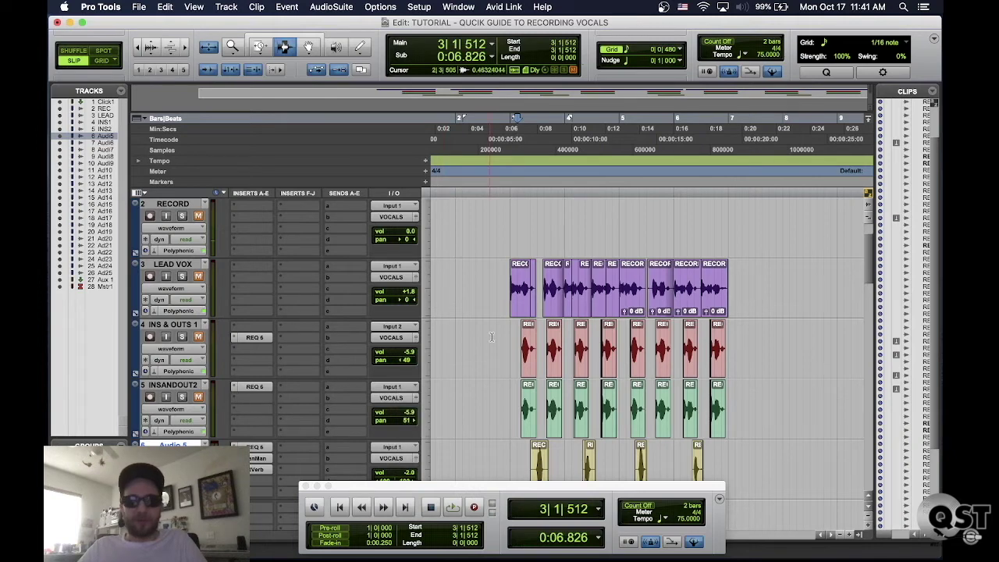
Review the stacked vocal clips, selecting LEAD VOX from 3|1|074 to 7|1|442, and place the edit cursor at 7|1|486
scroll(492, 337, down, 2)
triple_click(515, 383)
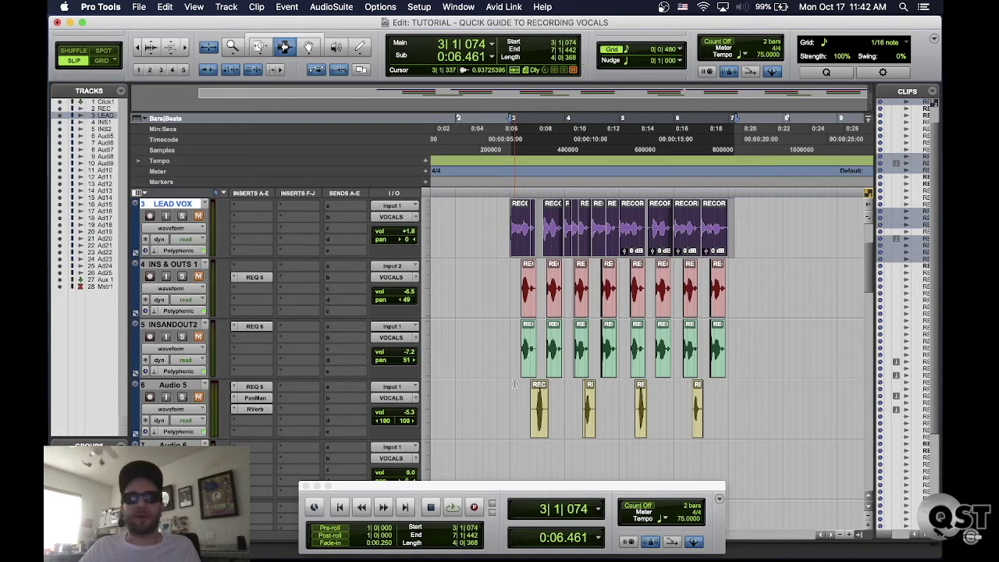
scroll(514, 383, up, 1)
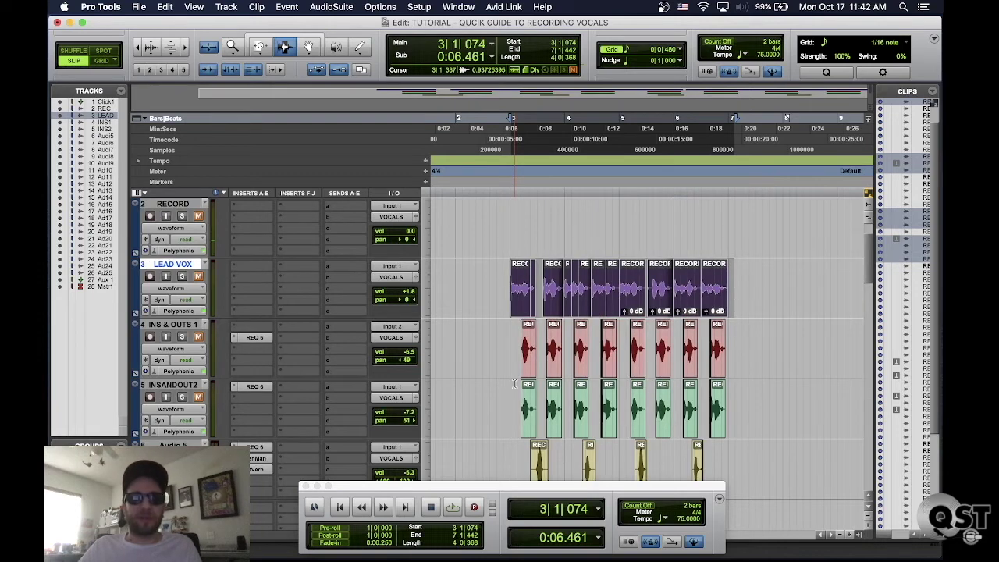
drag(514, 383, 745, 434)
click(738, 422)
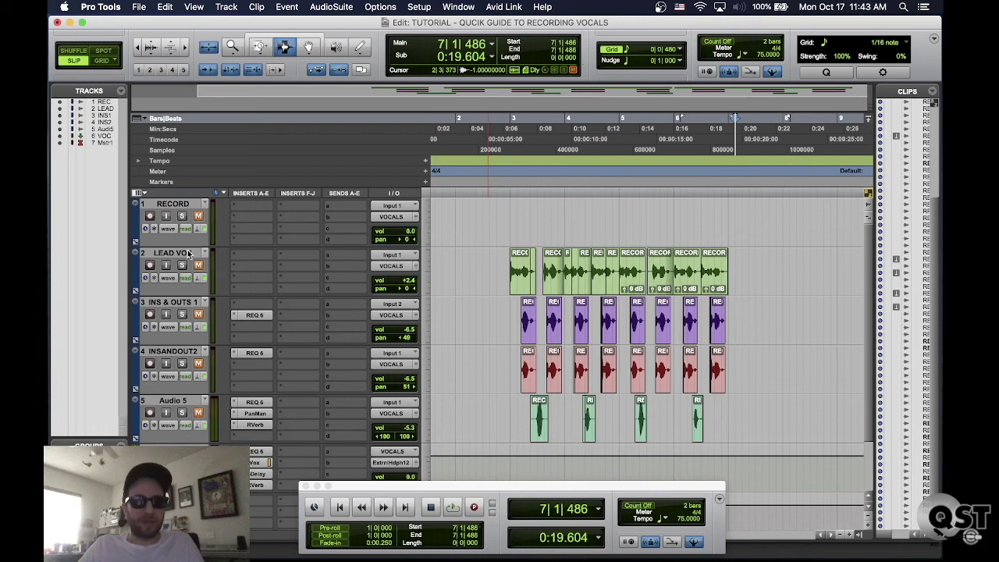
Select the tracks from LEAD VOX through Audio 5 and open the Color Palette for tracks
click(172, 253)
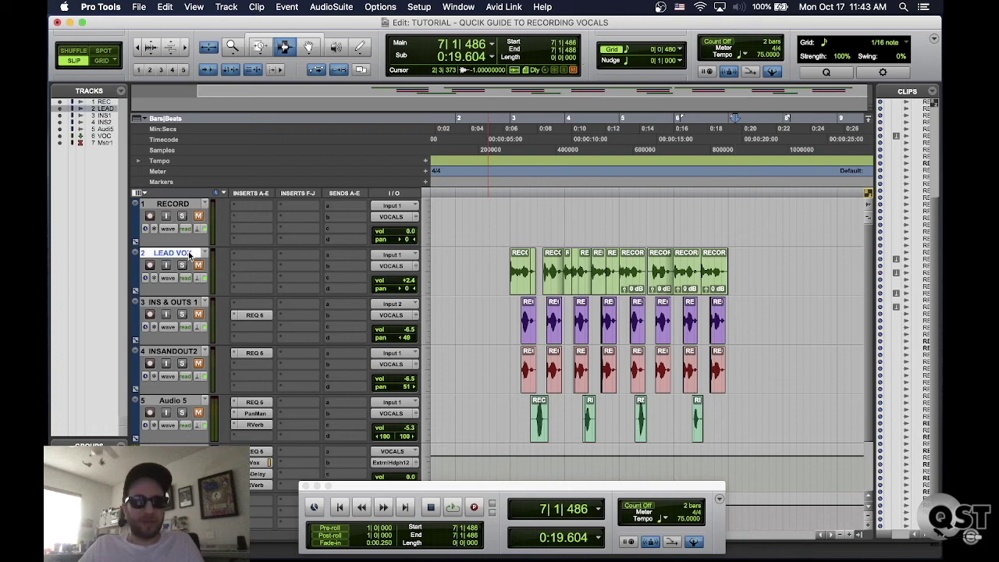
shift+click(172, 401)
double_click(136, 401)
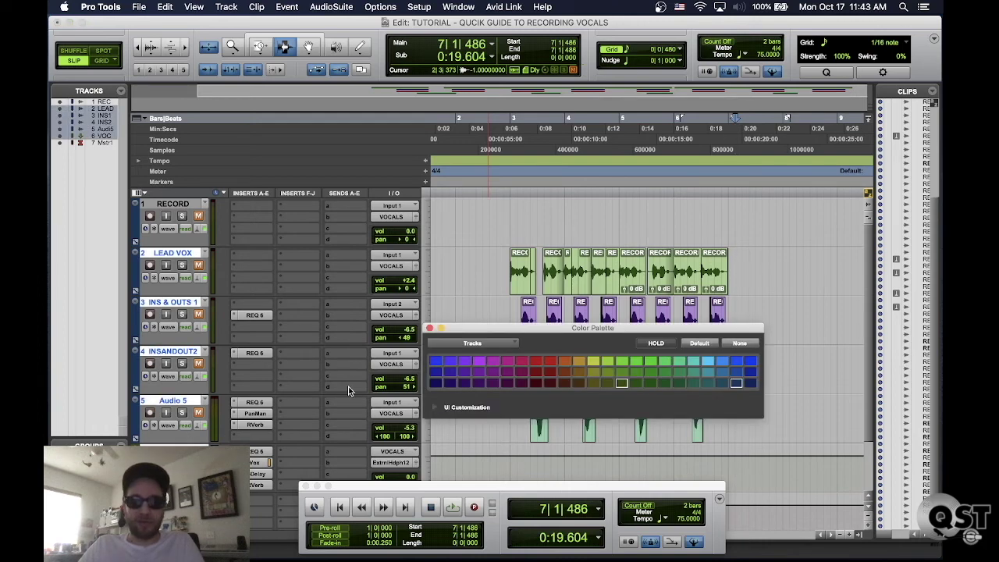
Switch to the Grabber tool and rename the Audio 5 track as ADLIBS
click(308, 47)
double_click(173, 400)
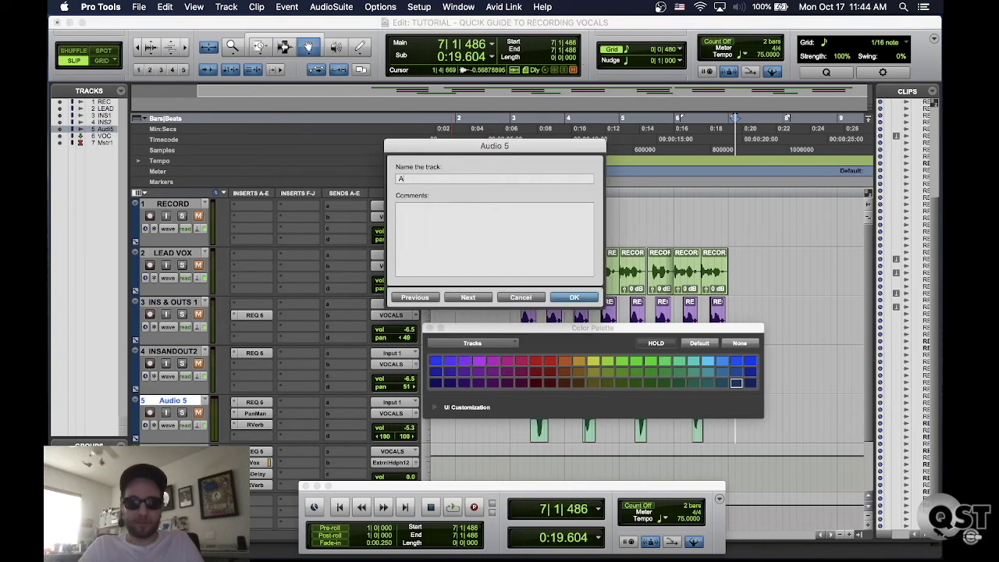
text(ADLIBS)
key(Return)
Colour the vocal tracks yellow and move the Color Palette clear of the clips
click(591, 361)
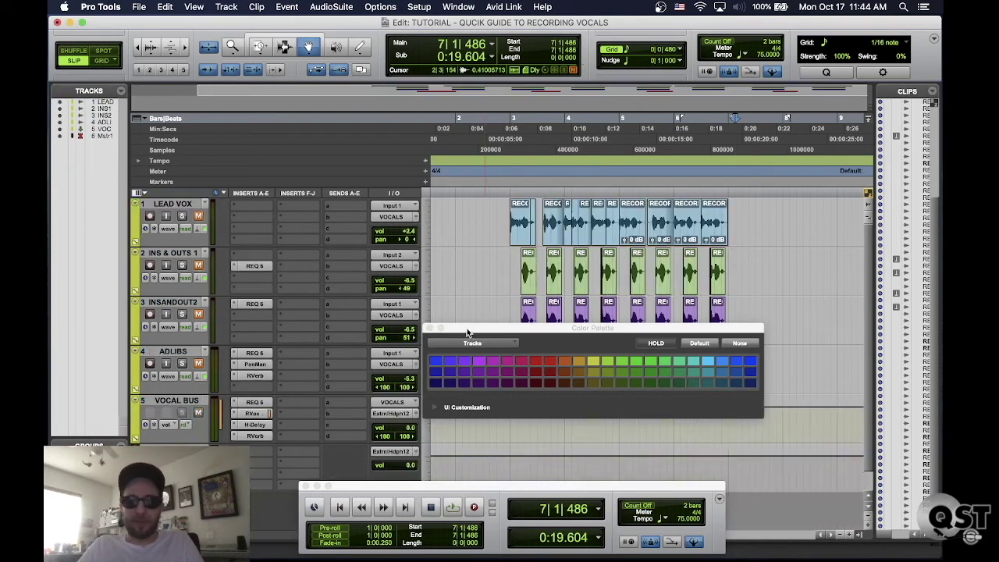
drag(464, 329, 537, 419)
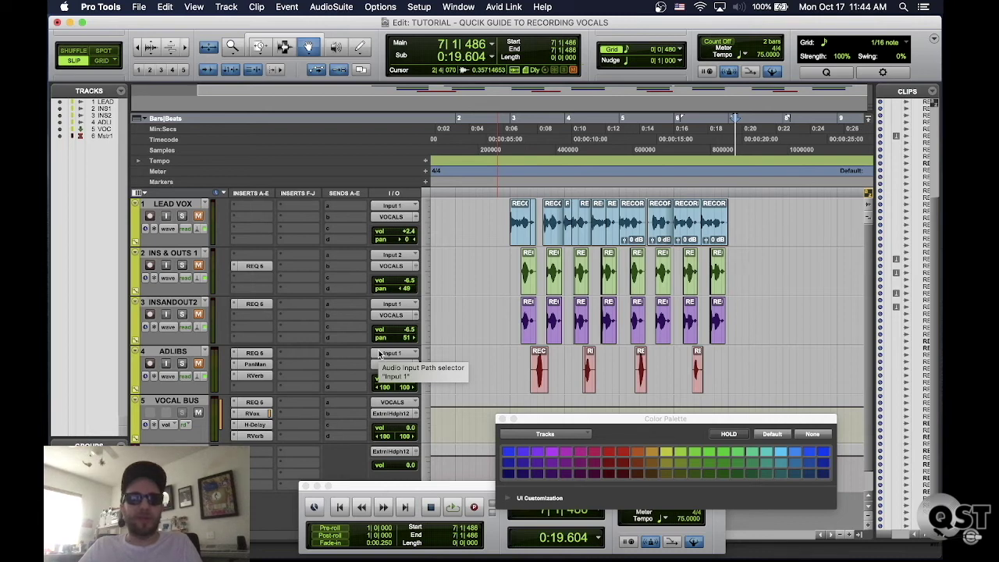
Select the INS & OUTS 1, INSANDOUT2 and ADLIBS clips from 2|4|815 to 7|1|617, and the LEAD VOX clips from 2|4|114 to 7|2|577
key(F7)
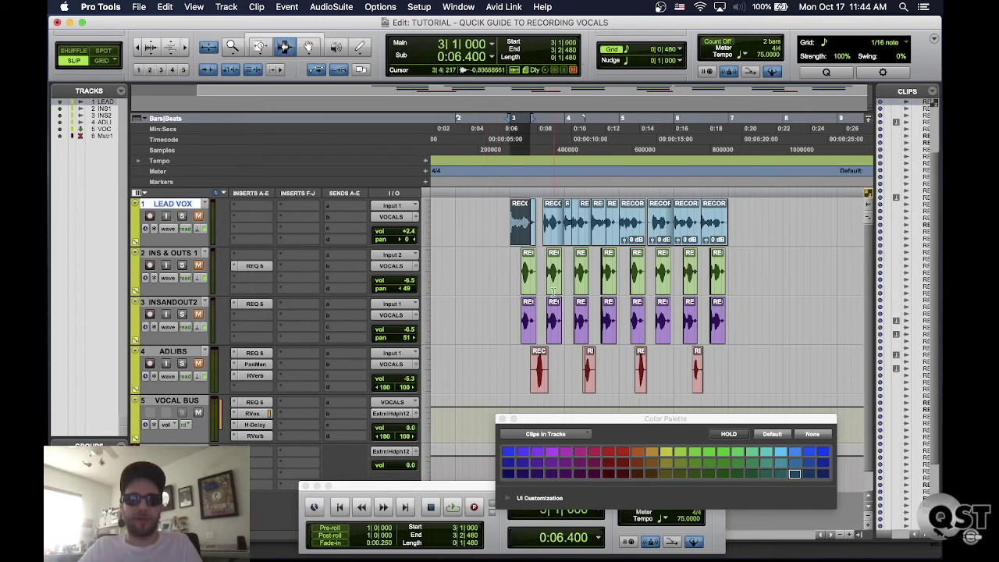
click(508, 258)
drag(507, 253, 737, 373)
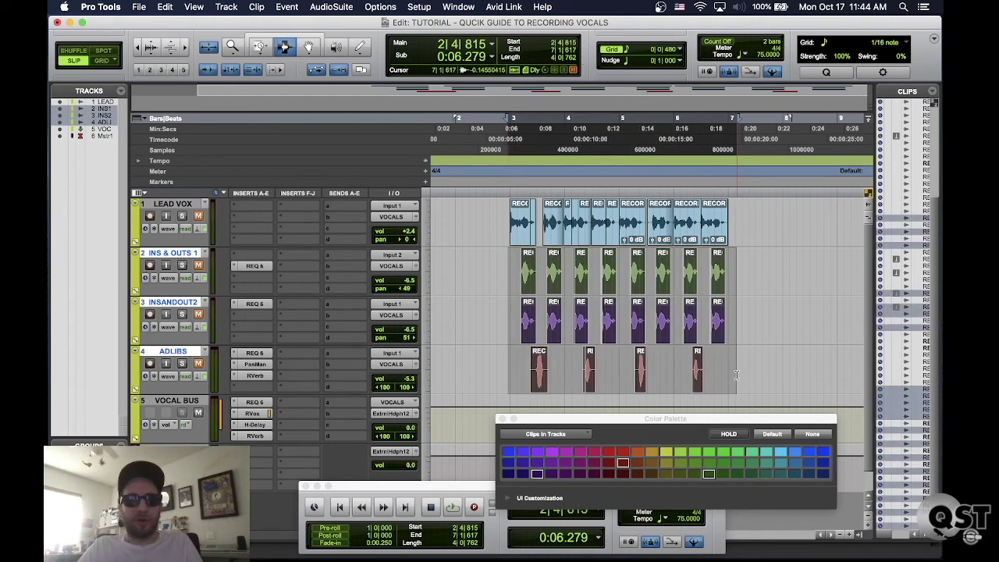
drag(750, 227, 498, 226)
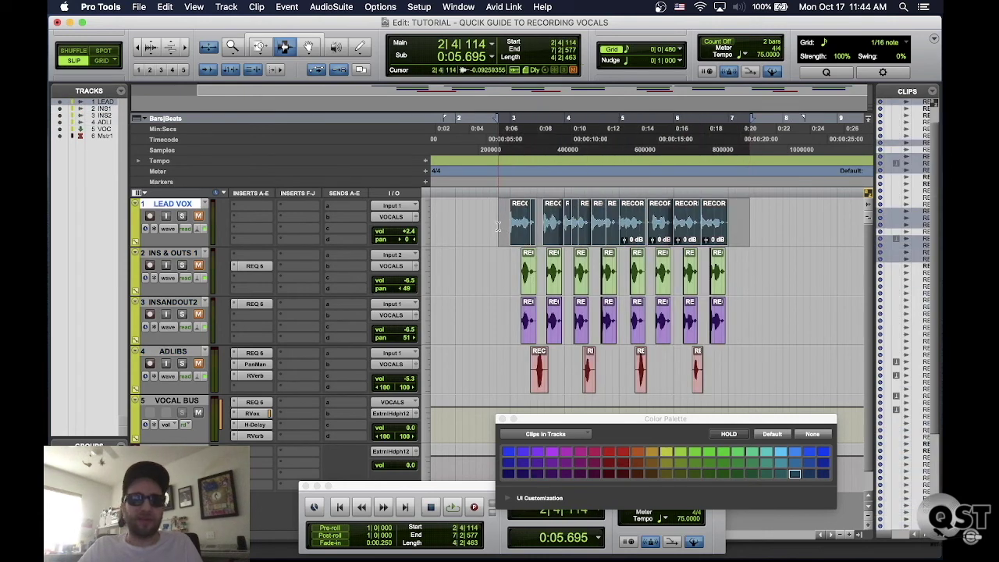